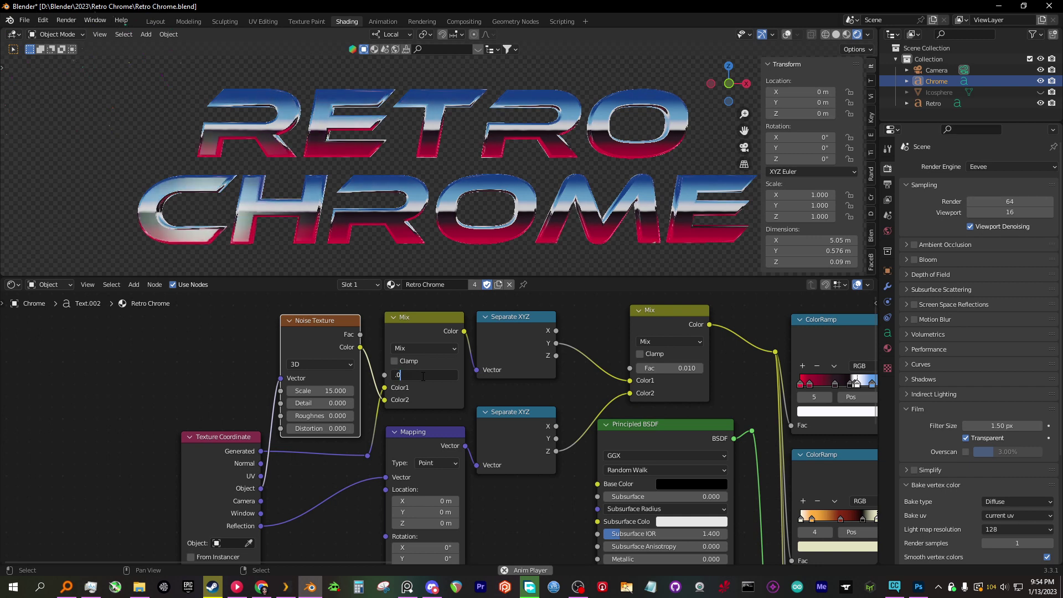
Enlarge the shader node editor area and show the whole Retro Chrome node tree.
{"action": "middle_click_drag", "start_coordinate": [633, 435], "coordinate": [573, 388]}
{"action": "scroll", "coordinate": [567, 415], "scroll_direction": "down", "scroll_amount": 4}
{"action": "scroll", "coordinate": [547, 392], "scroll_direction": "down", "scroll_amount": 4}
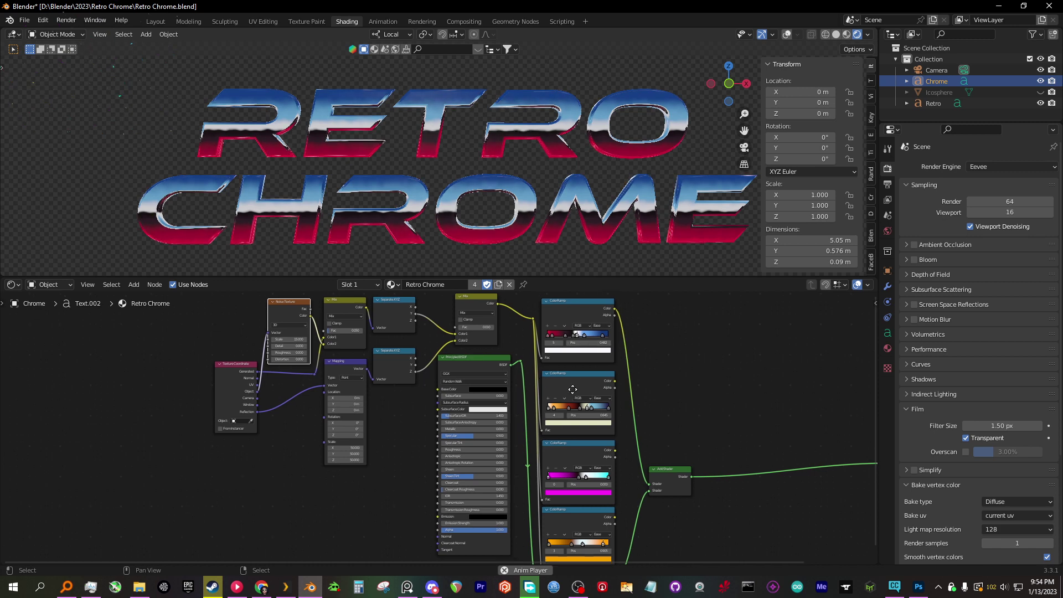
{"action": "left_click_drag", "start_coordinate": [599, 279], "coordinate": [600, 262]}
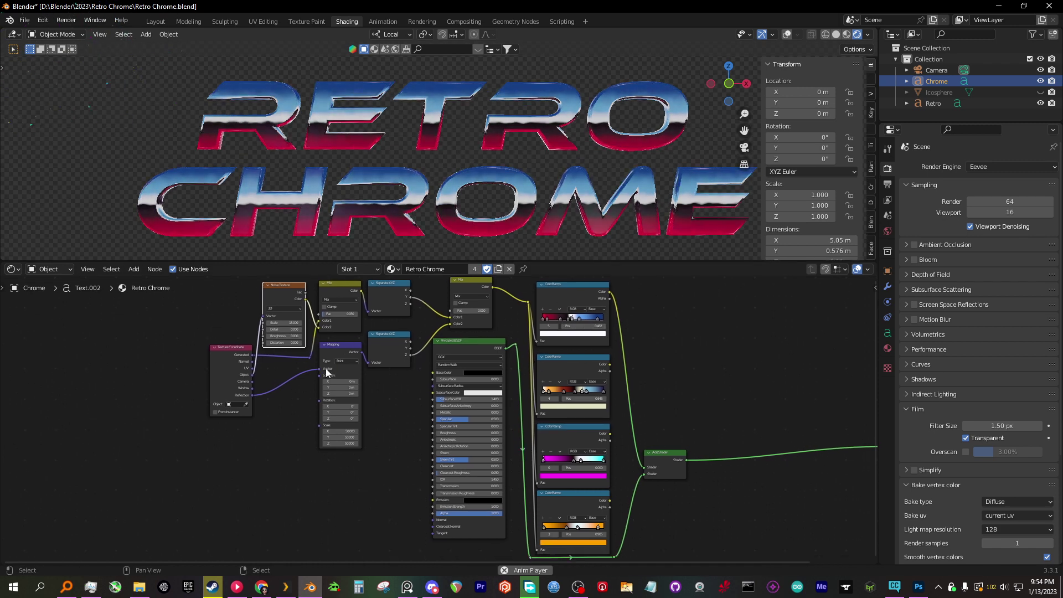
Preview the Texture Coordinate node's Generated output on the chrome text.
{"action": "middle_click_drag", "start_coordinate": [283, 360], "coordinate": [437, 411]}
{"action": "scroll", "coordinate": [426, 403], "scroll_direction": "up", "scroll_amount": 12}
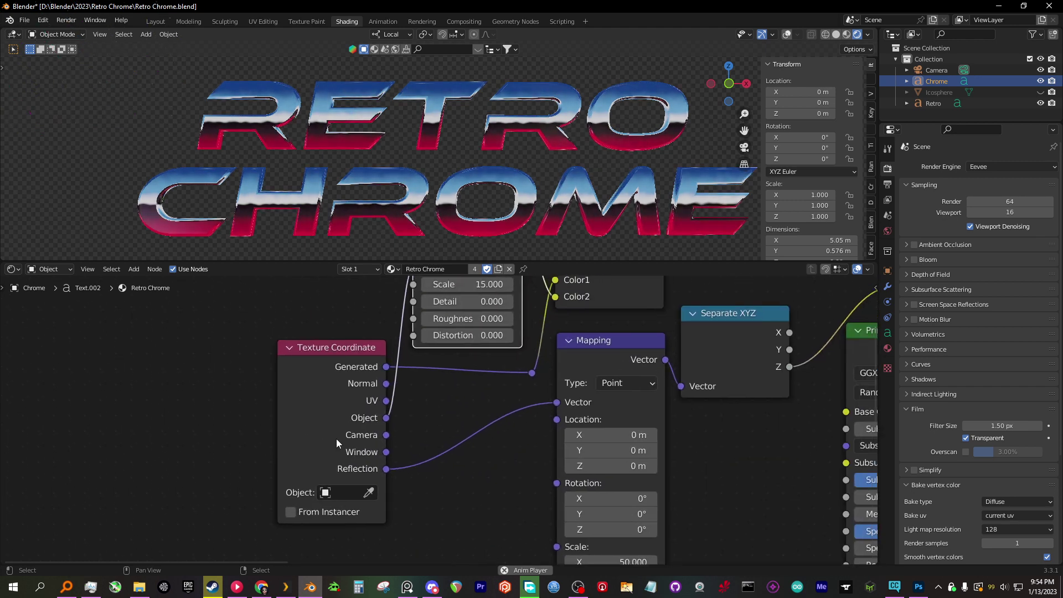
{"action": "middle_click_drag", "start_coordinate": [337, 438], "coordinate": [337, 449]}
{"action": "scroll", "coordinate": [343, 438], "scroll_direction": "down", "scroll_amount": 2}
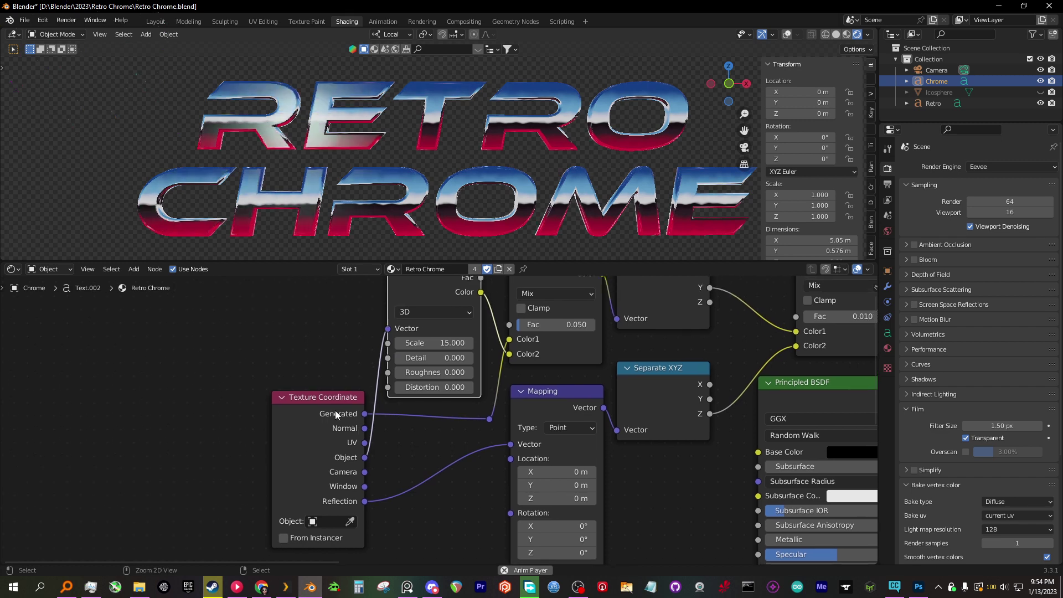
{"action": "left_click", "coordinate": [336, 415], "text": "ctrl+shift"}
{"action": "middle_click_drag", "start_coordinate": [353, 205], "coordinate": [374, 196]}
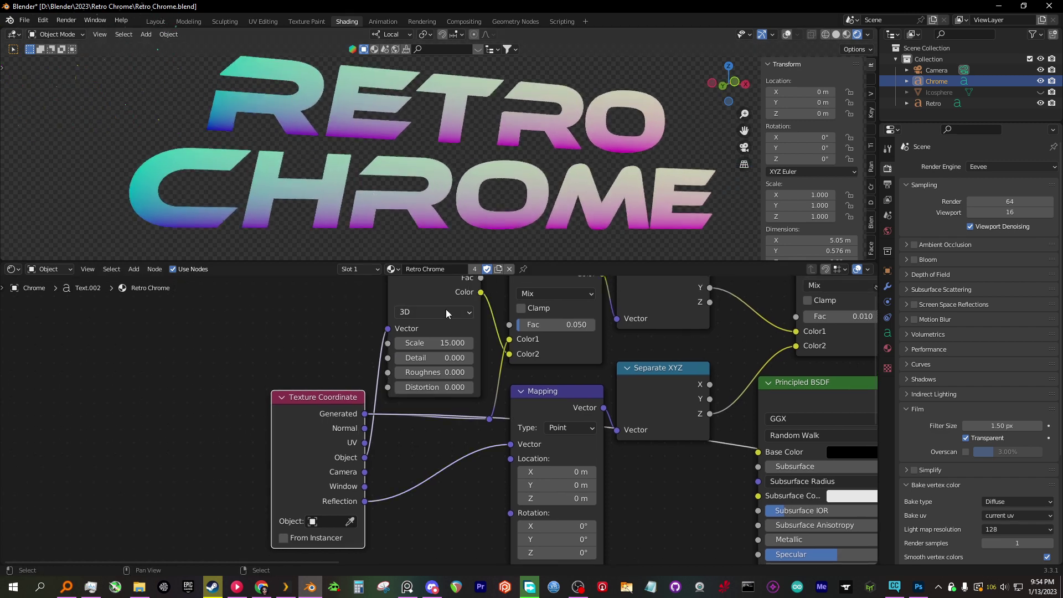
Preview the Noise Texture node's Fac and Color outputs on the text.
{"action": "middle_click_drag", "start_coordinate": [446, 310], "coordinate": [454, 367]}
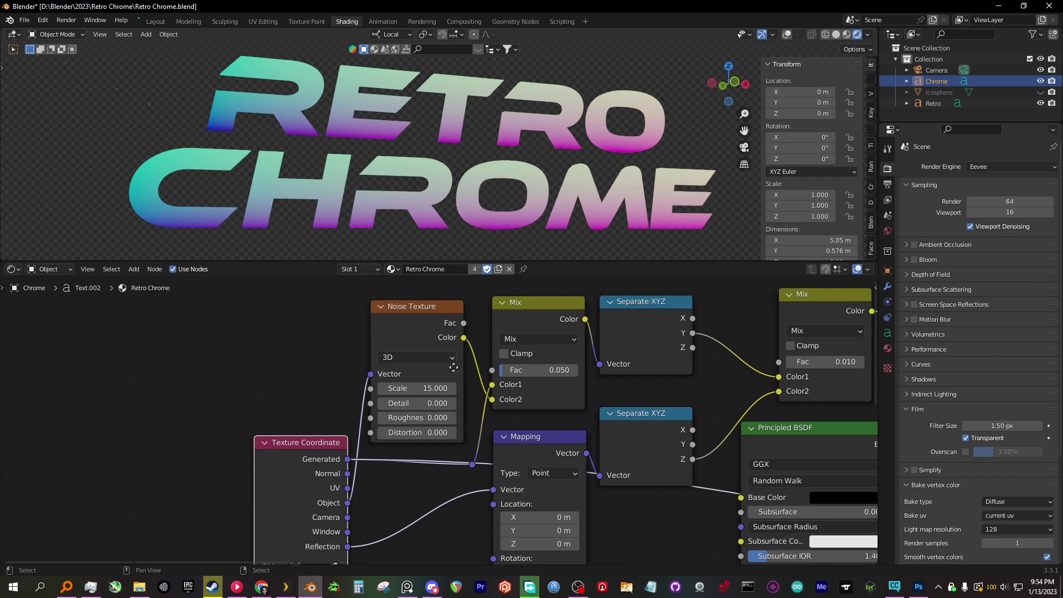
{"action": "left_click", "coordinate": [540, 319], "text": "ctrl+shift"}
{"action": "left_click", "coordinate": [410, 334], "text": "ctrl+shift"}
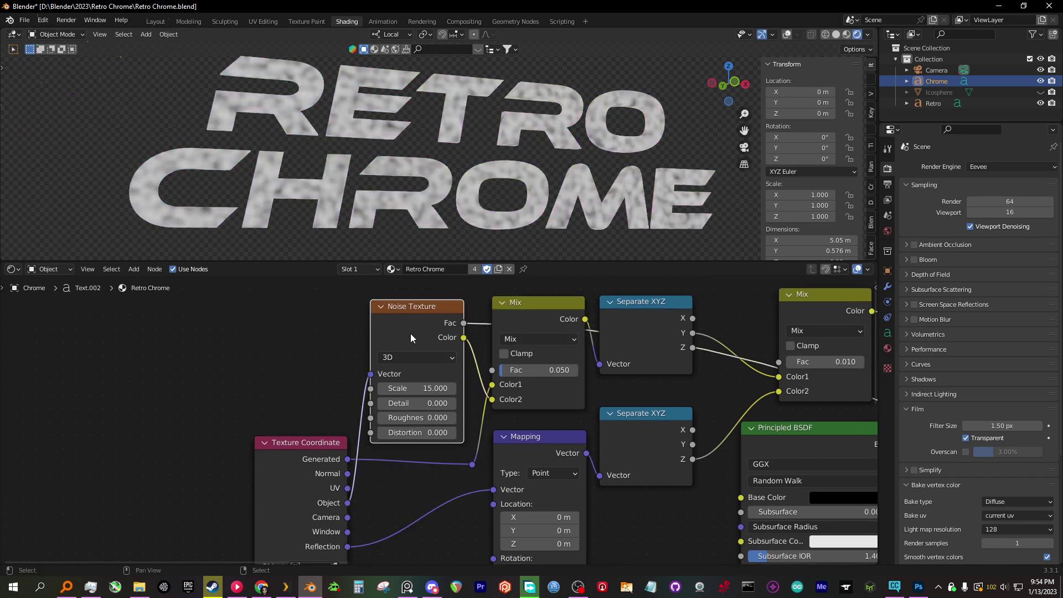
{"action": "left_click", "coordinate": [426, 331], "text": "ctrl+shift"}
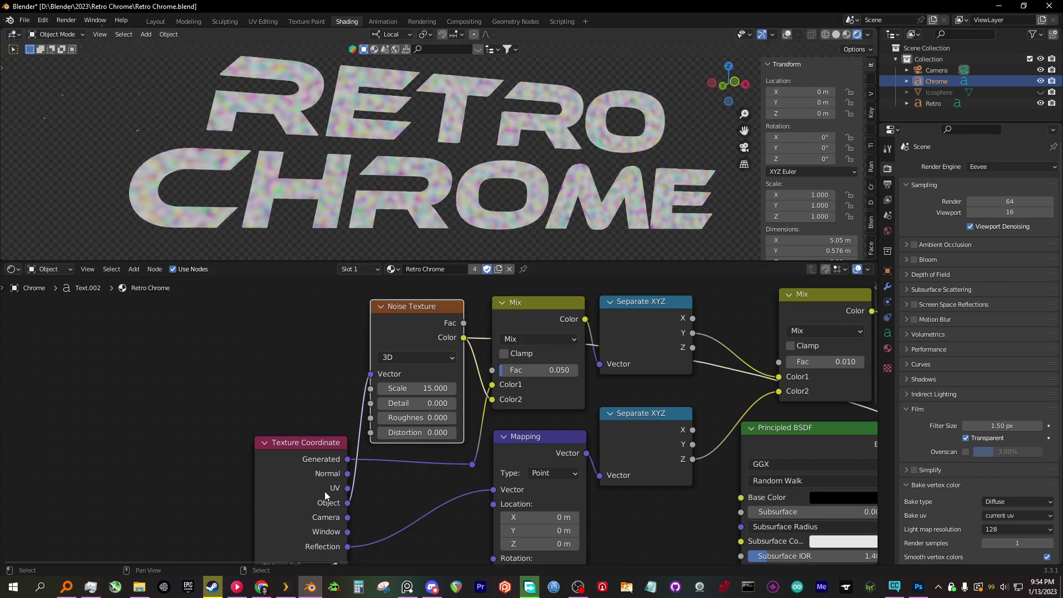
Try Generated coordinates as the Noise Texture's Vector input and reconnect the Object output to it.
{"action": "left_click_drag", "start_coordinate": [347, 460], "coordinate": [373, 368]}
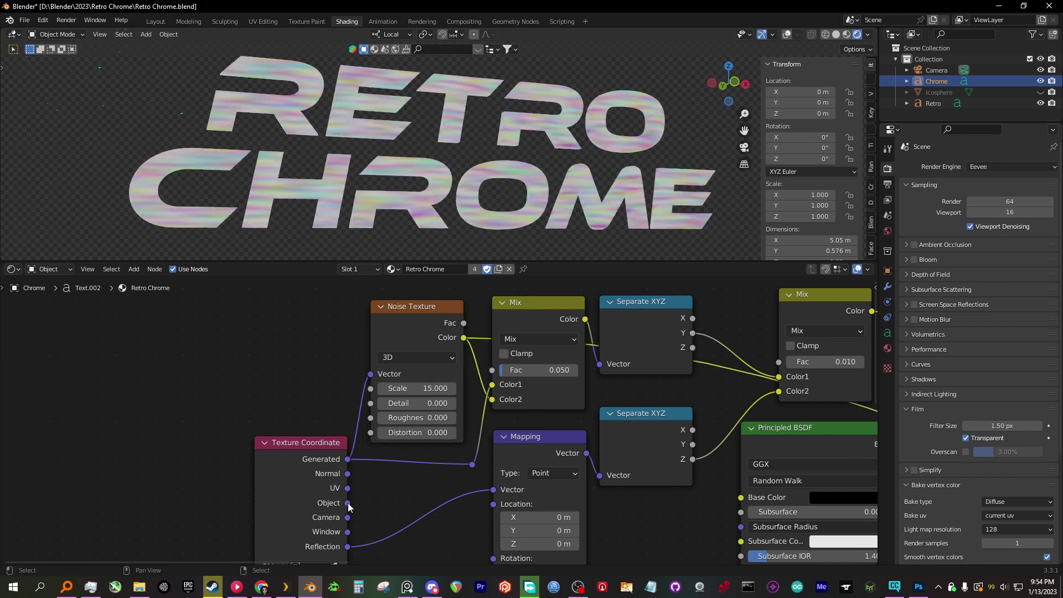
{"action": "left_click_drag", "start_coordinate": [369, 381], "coordinate": [370, 374]}
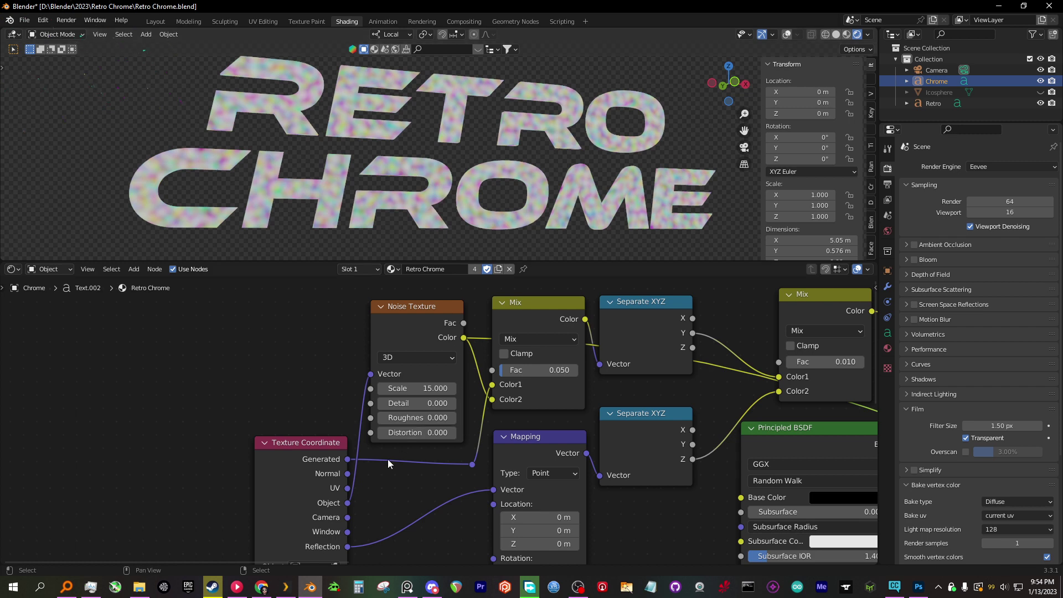
Preview the Color output of the Mix node after the Noise Texture and inspect the lettering up close.
{"action": "middle_click_drag", "start_coordinate": [369, 408], "coordinate": [360, 408]}
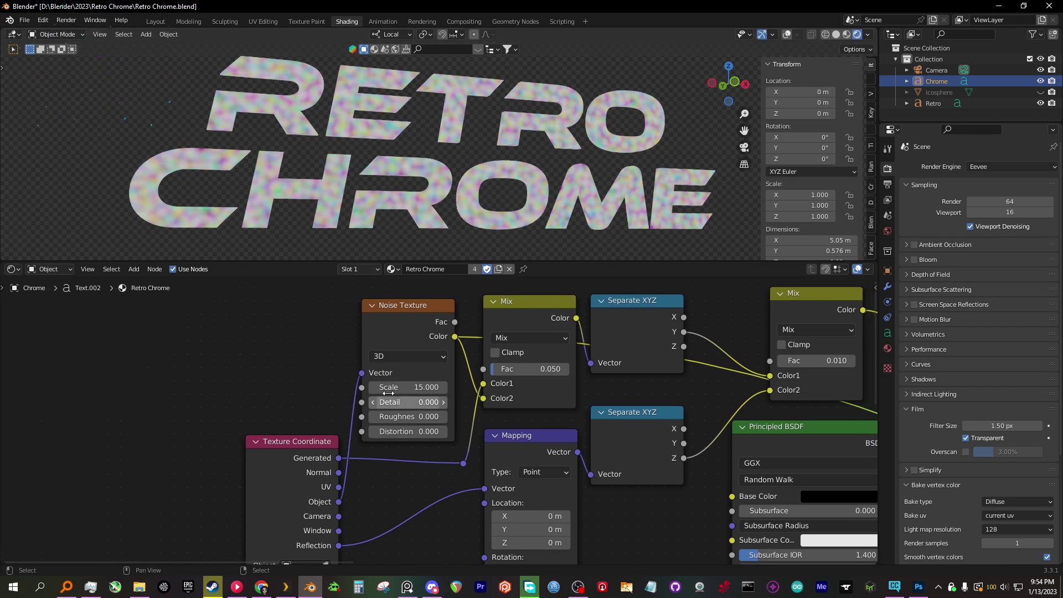
{"action": "scroll", "coordinate": [427, 386], "scroll_direction": "right", "scroll_amount": 1, "text": "ctrl"}
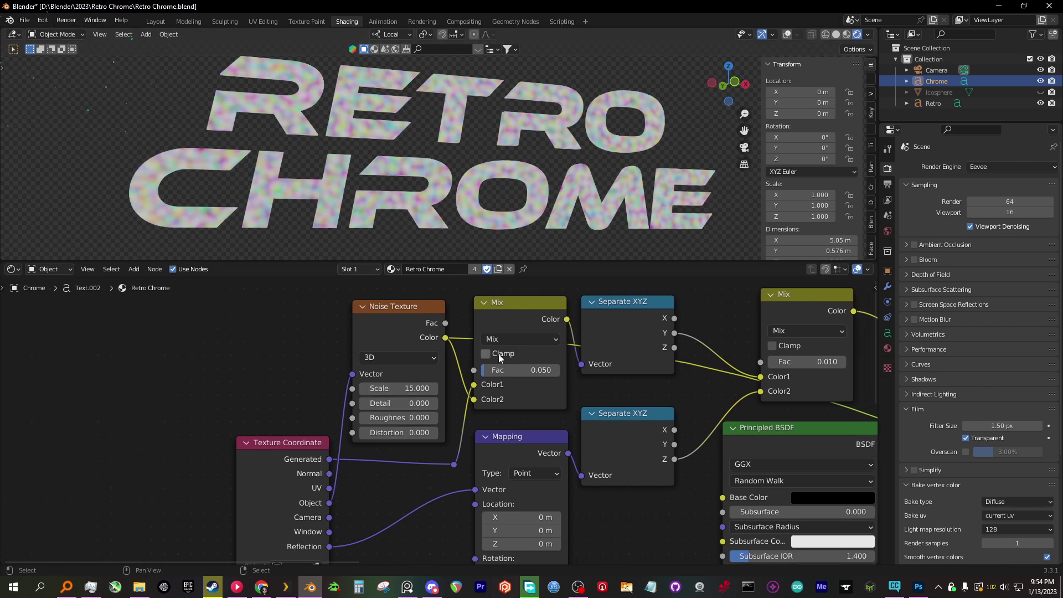
{"action": "left_click", "coordinate": [520, 326], "text": "ctrl+shift"}
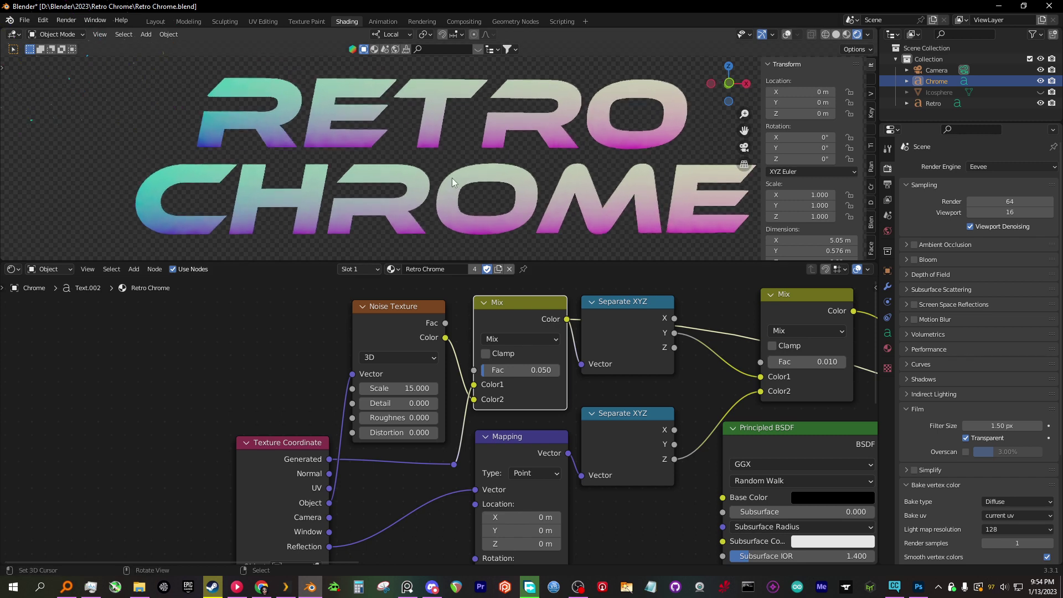
{"action": "scroll", "coordinate": [452, 178], "scroll_direction": "up", "scroll_amount": 5}
{"action": "scroll", "coordinate": [470, 237], "scroll_direction": "down", "scroll_amount": 2}
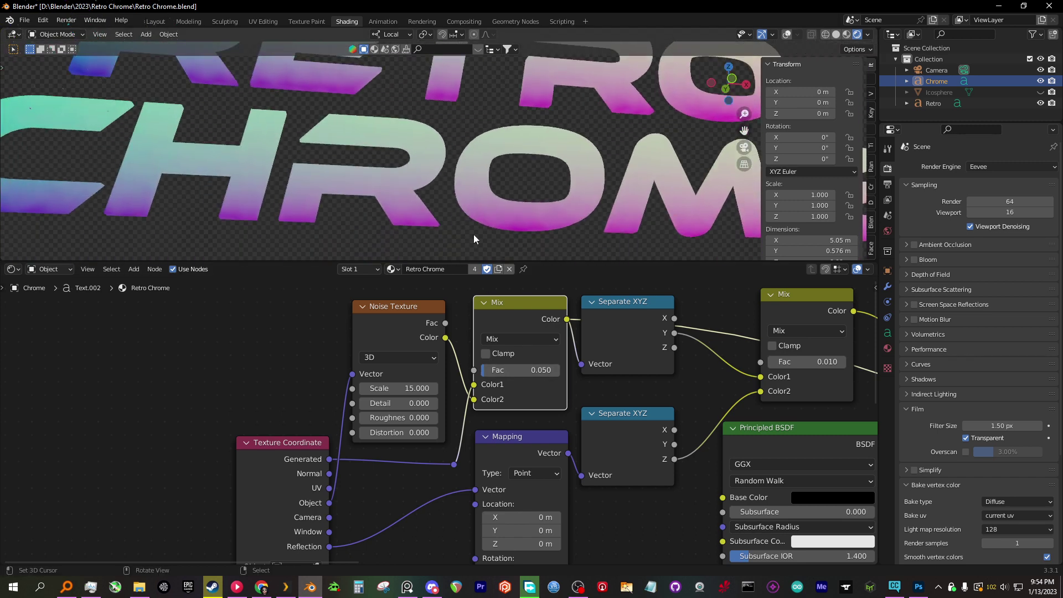
Try a different Fac on the Mix node after the Noise Texture, including 0.01, and return it to 0.05.
{"action": "mouse_move", "coordinate": [507, 368]}
{"action": "left_mouse_down"}
{"action": "mouse_move", "coordinate": [557, 368]}
{"action": "mouse_move", "coordinate": [490, 368]}
{"action": "left_mouse_up"}
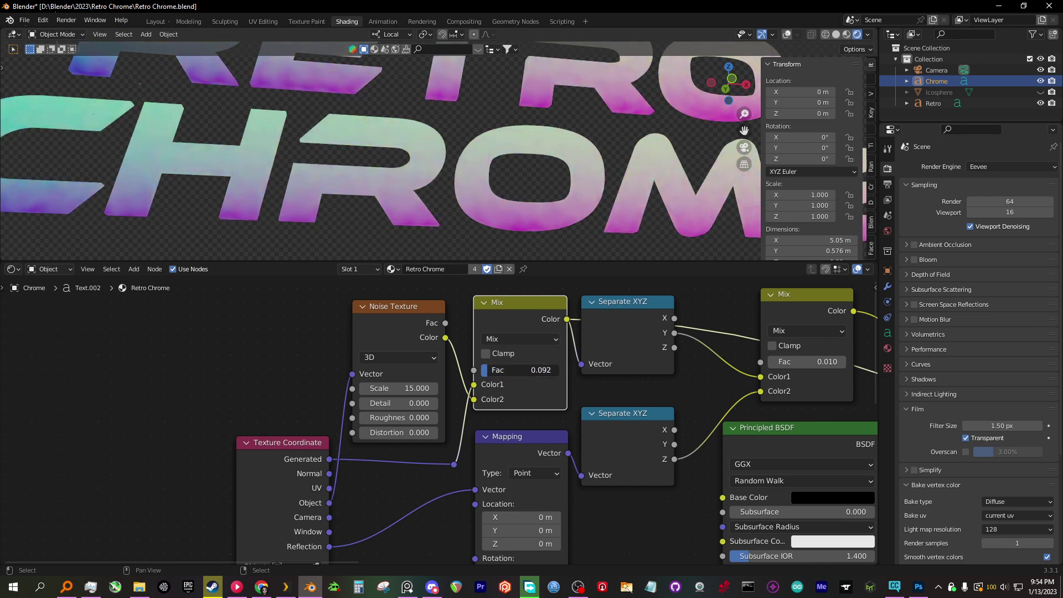
{"action": "type", "text": "1"}
{"action": "key", "text": "Return"}
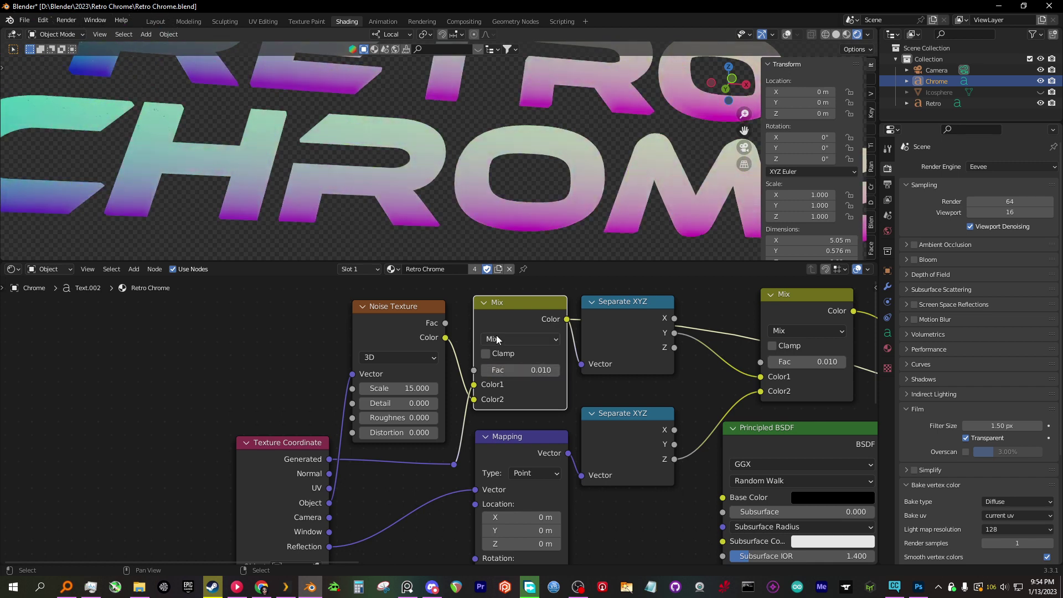
{"action": "type", "text": ".05"}
{"action": "key", "text": "Return"}
Preview the Separate XYZ node fed by the first Mix node and inspect its gradient across the letters.
{"action": "middle_click_drag", "start_coordinate": [544, 325], "coordinate": [449, 333]}
{"action": "scroll", "coordinate": [401, 199], "scroll_direction": "up", "scroll_amount": 6}
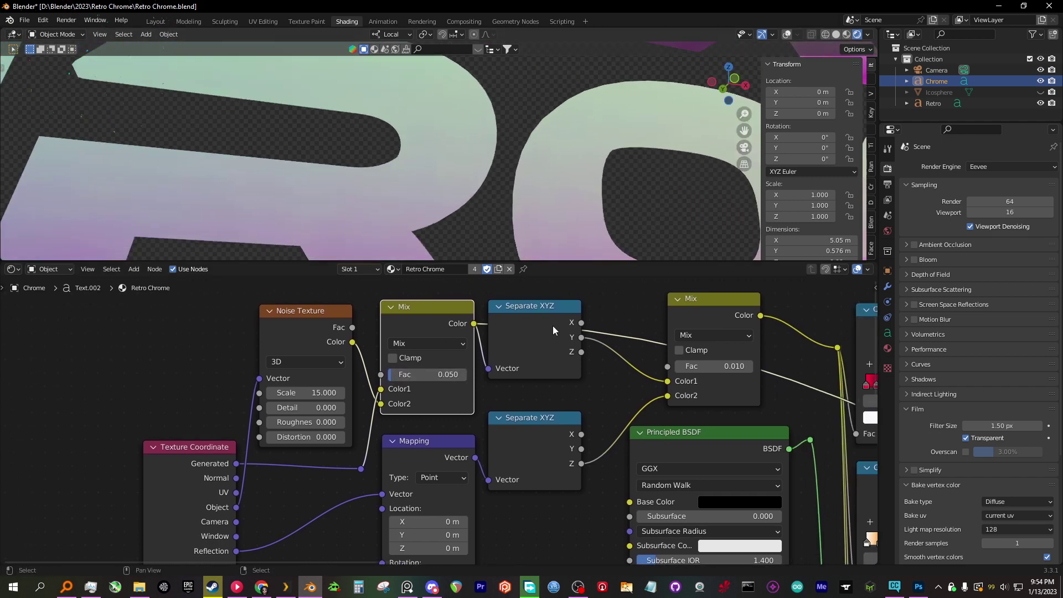
{"action": "left_click", "coordinate": [554, 327], "text": "ctrl+shift"}
{"action": "scroll", "coordinate": [355, 197], "scroll_direction": "down", "scroll_amount": 3}
{"action": "mouse_move", "coordinate": [354, 198]}
{"action": "middle_mouse_down", "text": "shift"}
{"action": "mouse_move", "coordinate": [416, 181]}
{"action": "mouse_move", "coordinate": [376, 179]}
{"action": "mouse_move", "coordinate": [555, 192]}
{"action": "middle_mouse_up", "text": "shift"}
{"action": "scroll", "coordinate": [587, 344], "scroll_direction": "down", "scroll_amount": 1}
Preview the Texture Coordinate node's Reflection output and inspect the text from different angles.
{"action": "middle_click_drag", "start_coordinate": [447, 472], "coordinate": [504, 380]}
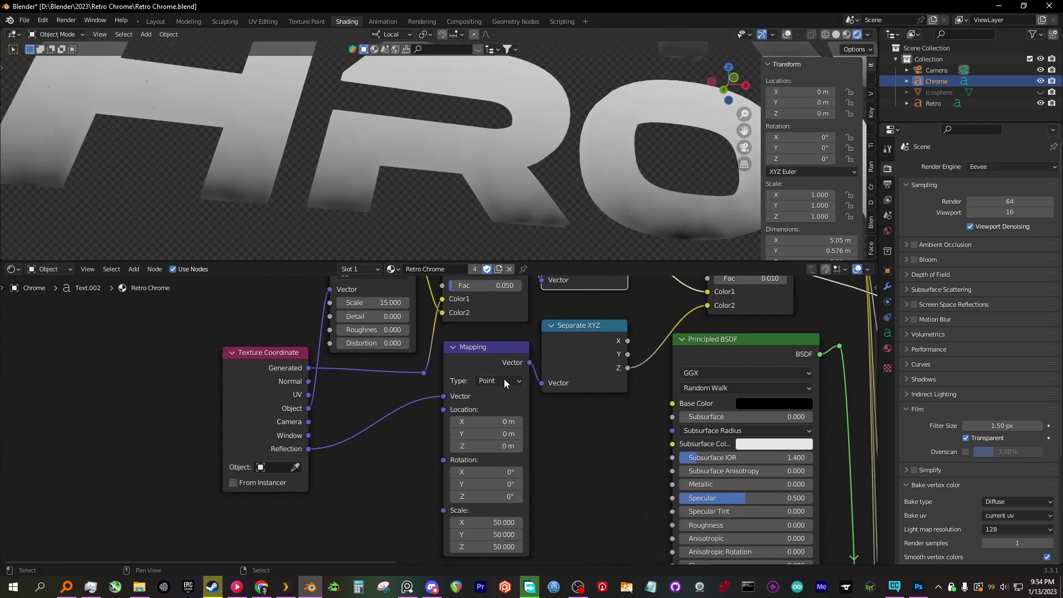
{"action": "left_click", "coordinate": [275, 445], "text": "ctrl+shift"}
{"action": "left_click", "coordinate": [275, 445], "text": "ctrl+shift"}
{"action": "left_click", "coordinate": [275, 445], "text": "ctrl+shift"}
{"action": "left_click", "coordinate": [274, 445], "text": "ctrl+shift"}
{"action": "left_click", "coordinate": [274, 445], "text": "ctrl+shift"}
{"action": "left_click", "coordinate": [274, 445], "text": "ctrl+shift"}
{"action": "left_click", "coordinate": [275, 445], "text": "ctrl+shift"}
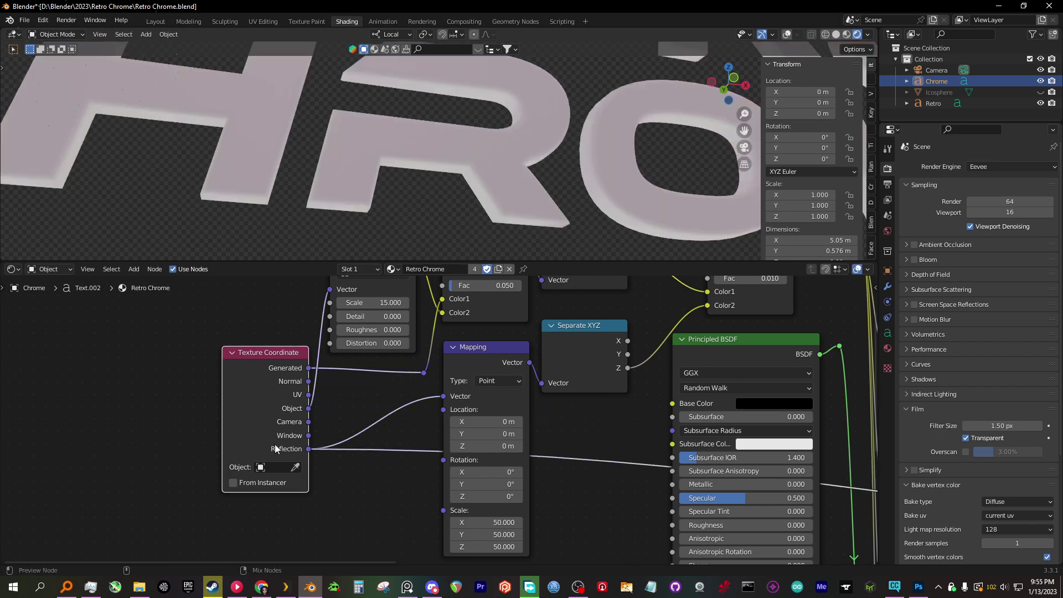
{"action": "middle_click_drag", "start_coordinate": [421, 112], "coordinate": [416, 140]}
{"action": "scroll", "coordinate": [417, 142], "scroll_direction": "down", "scroll_amount": 6}
{"action": "middle_click_drag", "start_coordinate": [481, 130], "coordinate": [511, 128]}
Preview the Mapping node's Vector output on the text and examine its Scale settings.
{"action": "middle_click_drag", "start_coordinate": [500, 366], "coordinate": [473, 388]}
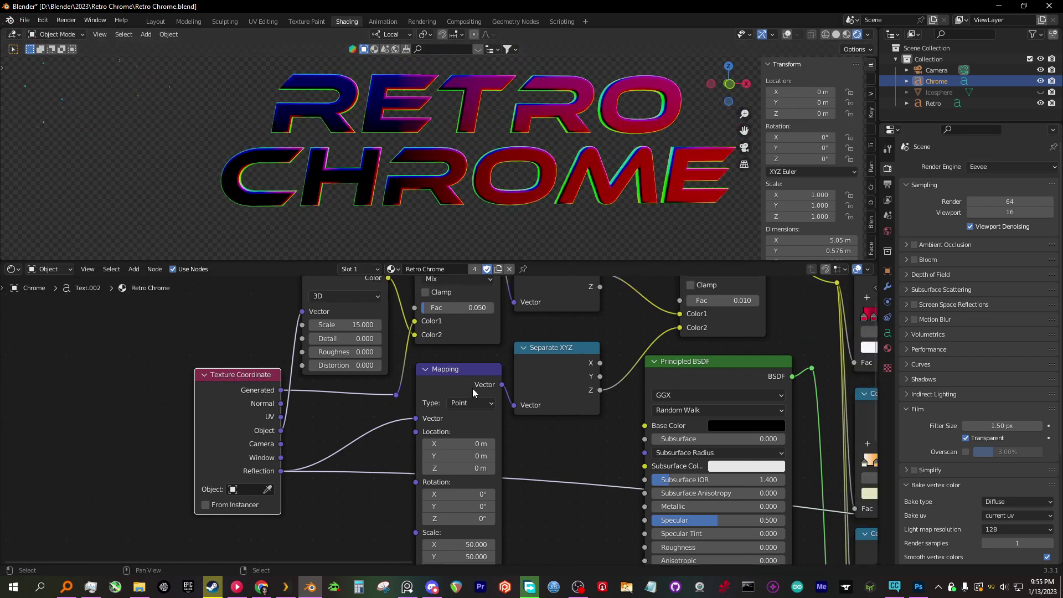
{"action": "left_click", "coordinate": [473, 389], "text": "ctrl+shift"}
{"action": "middle_click_drag", "start_coordinate": [504, 550], "coordinate": [487, 460]}
{"action": "scroll", "coordinate": [455, 474], "scroll_direction": "up", "scroll_amount": 6}
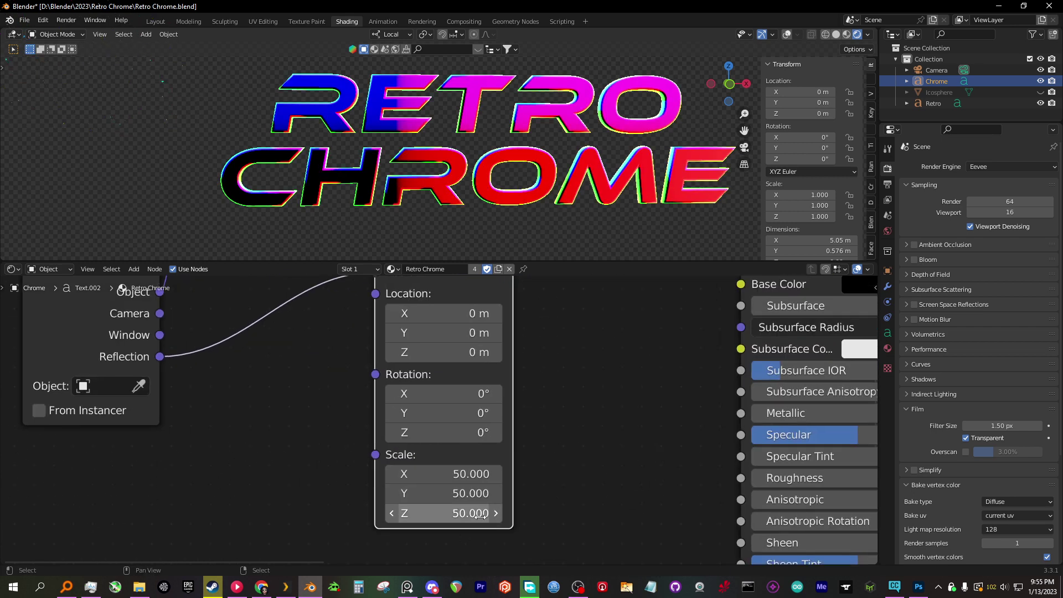
{"action": "middle_click_drag", "start_coordinate": [523, 367], "coordinate": [507, 400]}
{"action": "scroll", "coordinate": [507, 400], "scroll_direction": "down", "scroll_amount": 2}
{"action": "scroll", "coordinate": [510, 375], "scroll_direction": "up", "scroll_amount": 2, "text": "shift"}
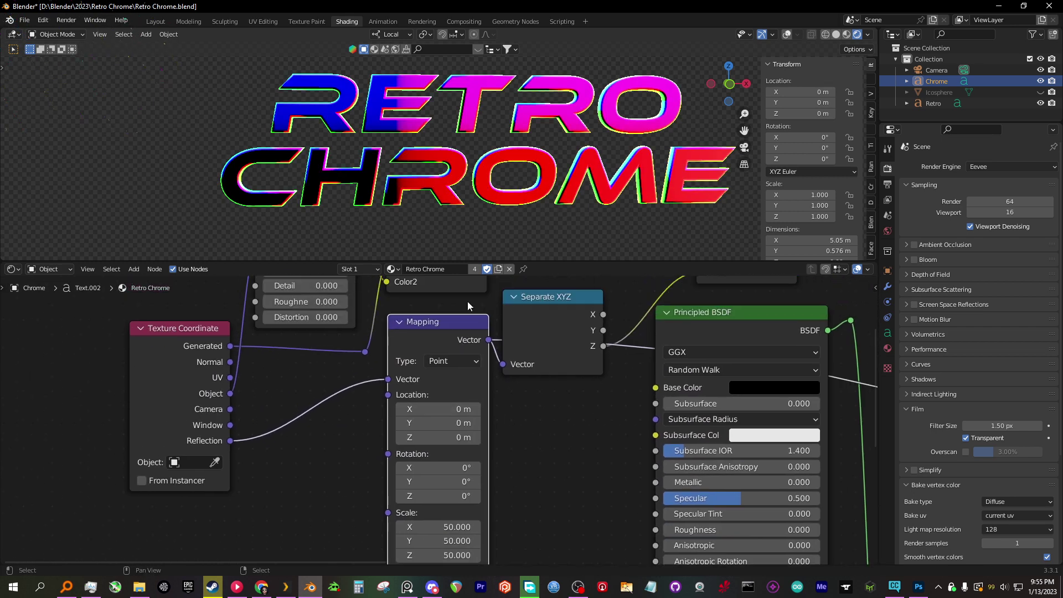
Try Mapping scales of 1 and 5 on all three axes and return the scale to 50.
{"action": "middle_click_drag", "start_coordinate": [484, 516], "coordinate": [483, 478]}
{"action": "left_click_drag", "start_coordinate": [457, 490], "coordinate": [457, 518]}
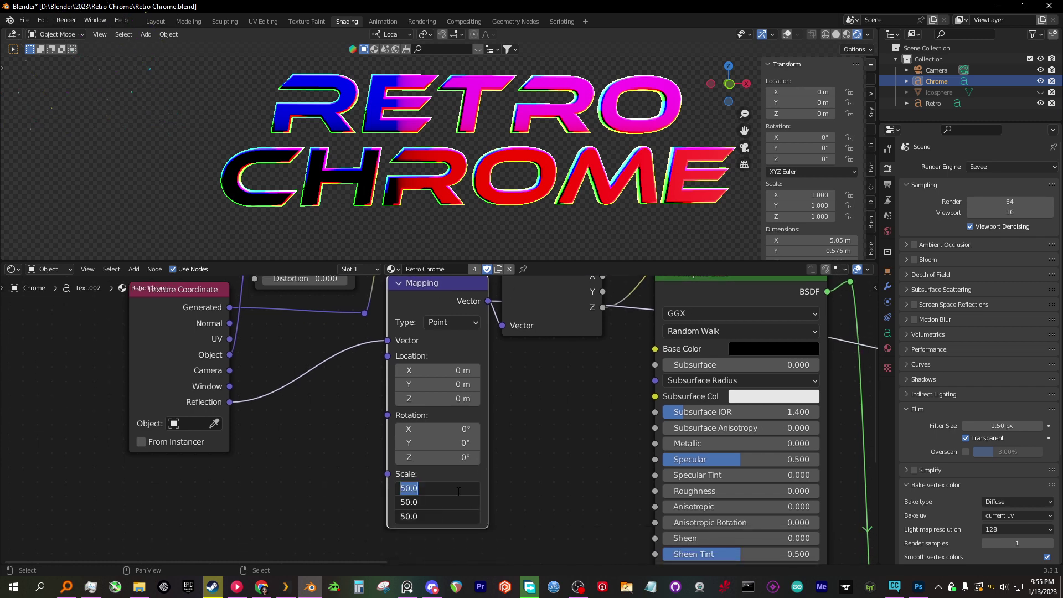
{"action": "type", "text": "1"}
{"action": "key", "text": "Return"}
{"action": "left_click", "coordinate": [459, 490]}
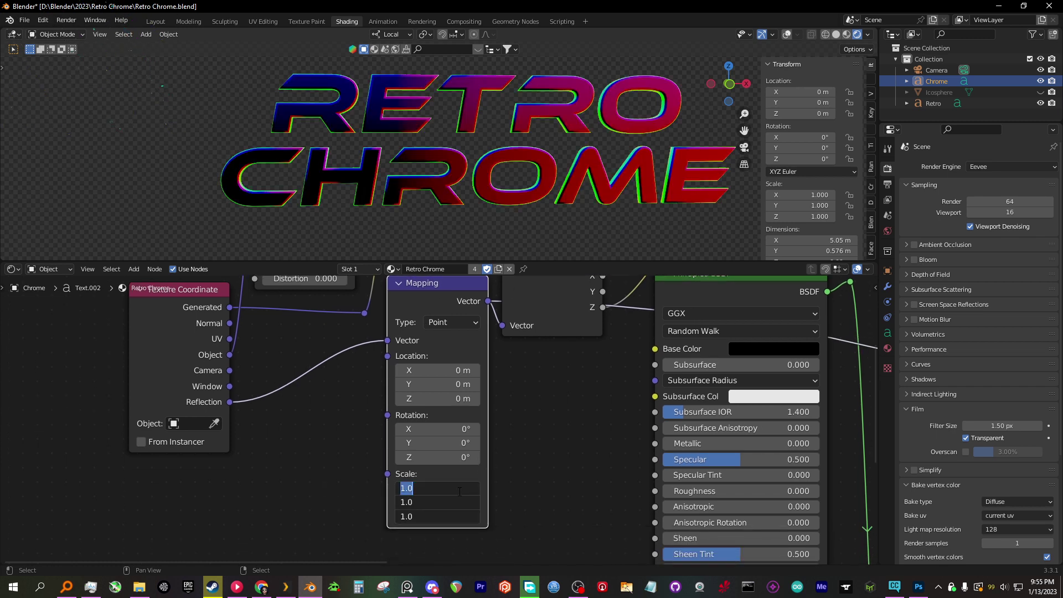
{"action": "type", "text": "5"}
{"action": "key", "text": "Return"}
{"action": "middle_click_drag", "start_coordinate": [550, 387], "coordinate": [543, 393]}
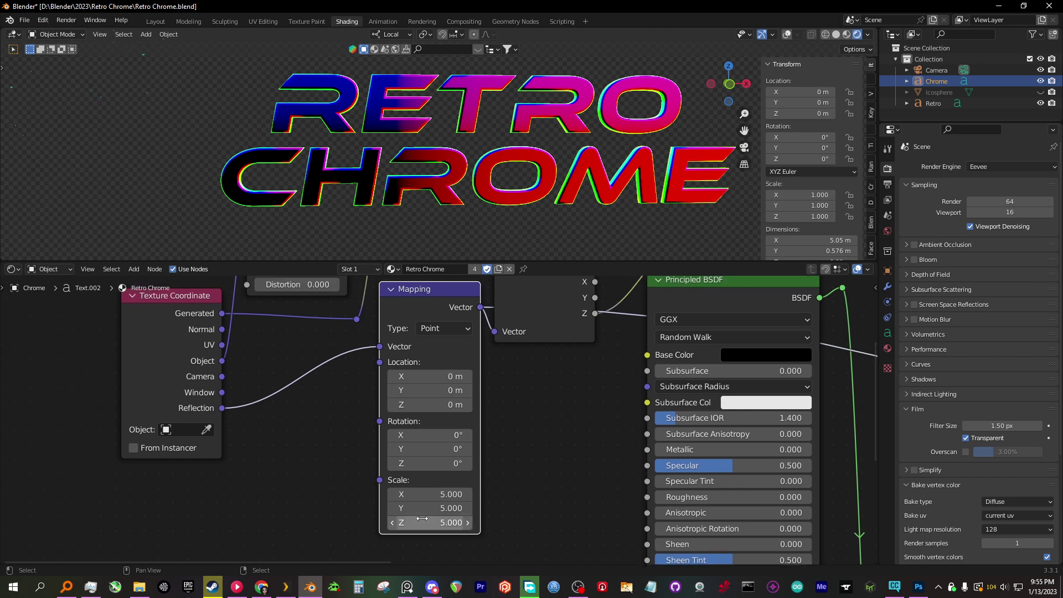
{"action": "left_click", "coordinate": [433, 497]}
{"action": "type", "text": "50"}
{"action": "key", "text": "Return"}
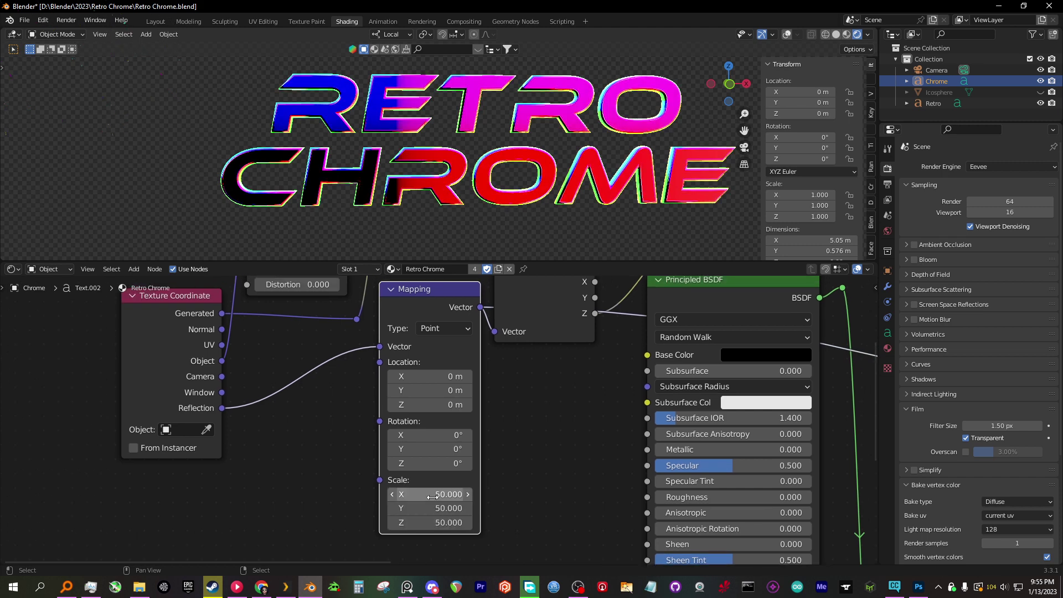
Preview the Z output of the Separate XYZ node fed by Mapping and inspect the text at an angle.
{"action": "middle_click_drag", "start_coordinate": [548, 294], "coordinate": [511, 347]}
{"action": "left_click", "coordinate": [513, 335], "text": "ctrl+shift"}
{"action": "left_click", "coordinate": [513, 334], "text": "ctrl+shift"}
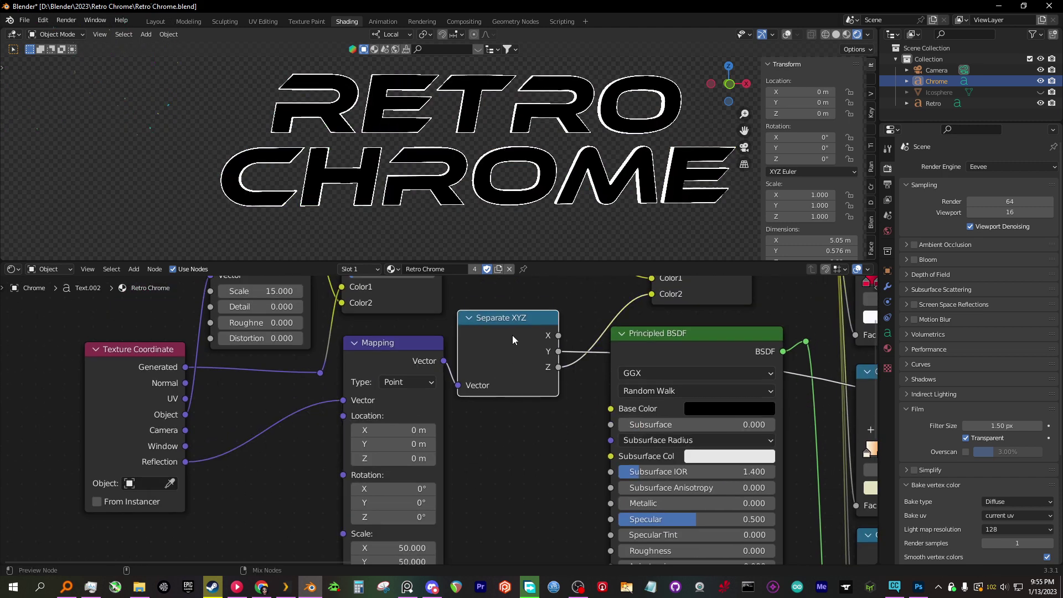
{"action": "left_click", "coordinate": [513, 335], "text": "ctrl+shift"}
{"action": "mouse_move", "coordinate": [479, 155]}
{"action": "middle_mouse_down"}
{"action": "mouse_move", "coordinate": [454, 165]}
{"action": "mouse_move", "coordinate": [425, 154]}
{"action": "mouse_move", "coordinate": [440, 536]}
{"action": "mouse_move", "coordinate": [431, 11]}
{"action": "mouse_move", "coordinate": [402, 299]}
{"action": "middle_mouse_up"}
Compare the Z reflection preview with a Mapping scale of 1 on all axes and restore the scale to 50.
{"action": "middle_click_drag", "start_coordinate": [448, 555], "coordinate": [451, 536]}
{"action": "left_click_drag", "start_coordinate": [419, 528], "coordinate": [418, 557]}
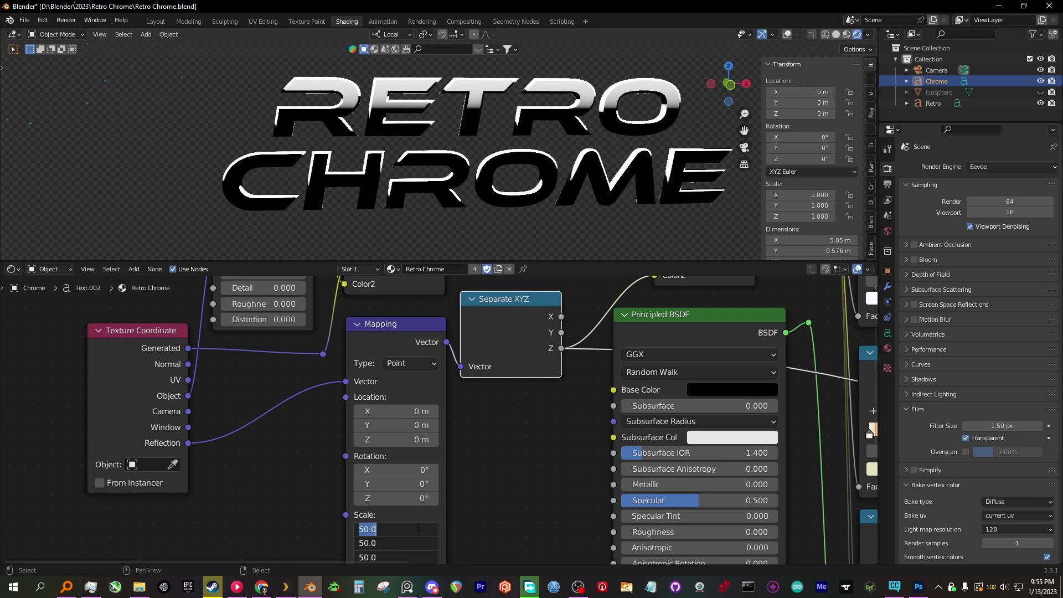
{"action": "key", "text": "Return"}
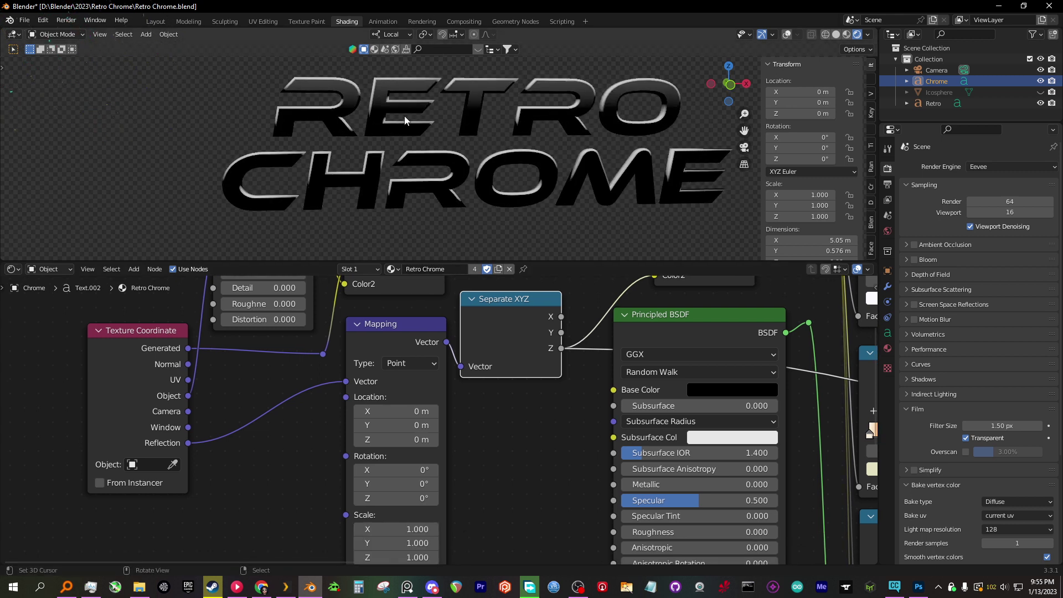
{"action": "middle_click_drag", "start_coordinate": [524, 439], "coordinate": [527, 388]}
{"action": "left_click", "coordinate": [420, 476]}
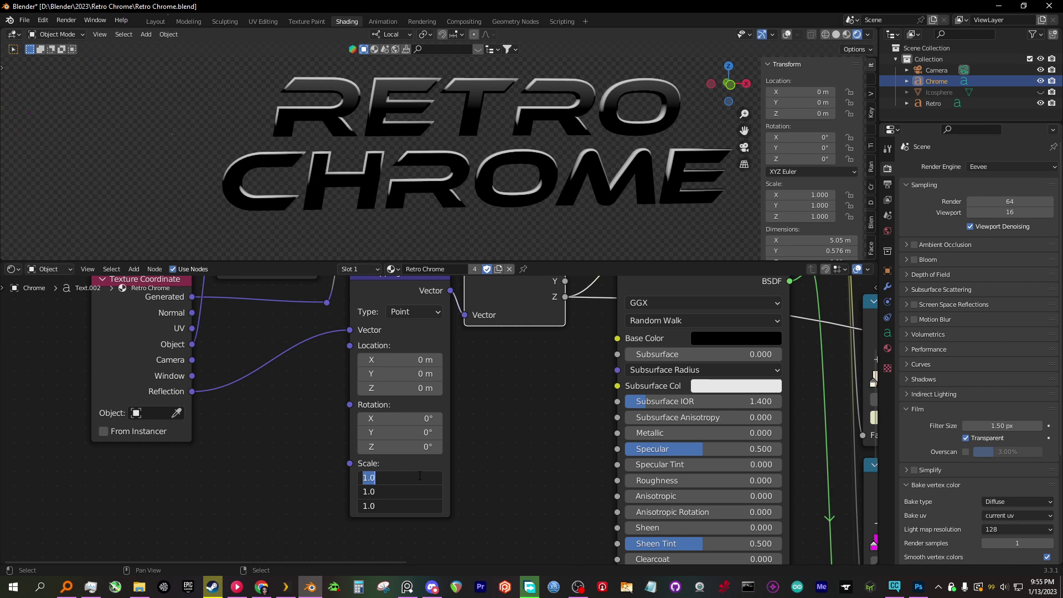
{"action": "type", "text": "50"}
{"action": "key", "text": "Return"}
Preview the Mix node combining both Separate XYZ outputs and move it closer to the Separate XYZ nodes.
{"action": "middle_click_drag", "start_coordinate": [499, 363], "coordinate": [475, 460]}
{"action": "mouse_move", "coordinate": [532, 374]}
{"action": "middle_mouse_down"}
{"action": "mouse_move", "coordinate": [501, 410]}
{"action": "mouse_move", "coordinate": [420, 436]}
{"action": "middle_mouse_up"}
{"action": "left_click_drag", "start_coordinate": [367, 340], "coordinate": [370, 334]}
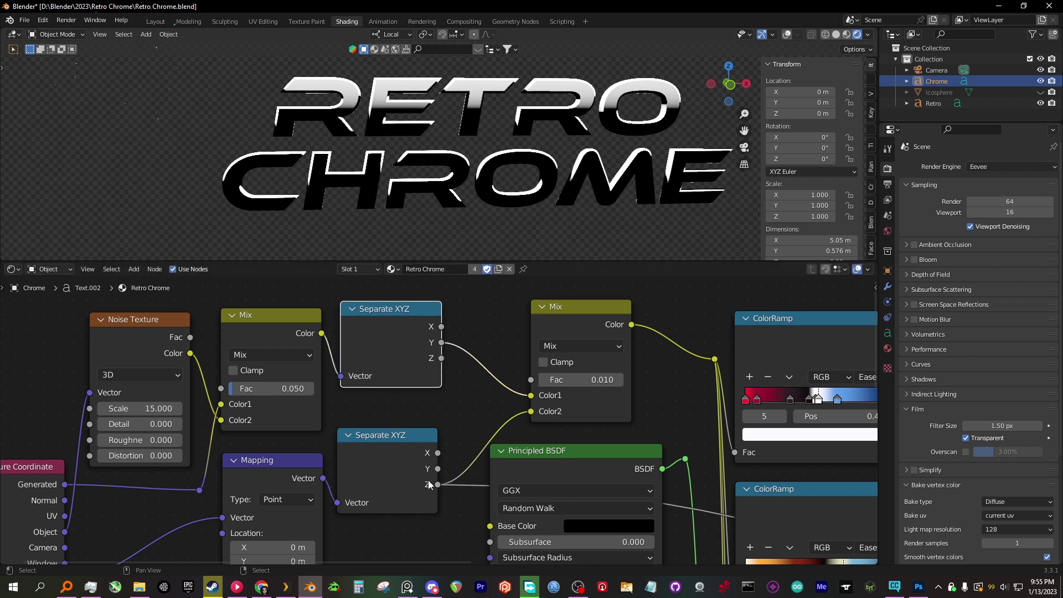
{"action": "middle_click_drag", "start_coordinate": [429, 486], "coordinate": [402, 469]}
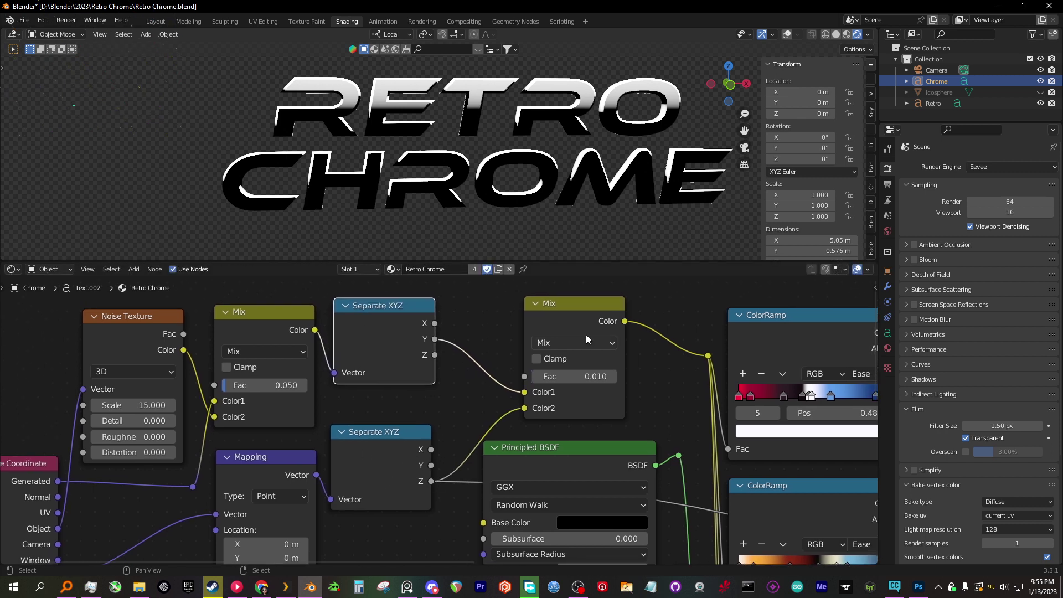
{"action": "left_click", "coordinate": [592, 330], "text": "ctrl+shift"}
{"action": "left_click_drag", "start_coordinate": [586, 325], "coordinate": [550, 325]}
Set the Fac of the Mix node combining both Separate XYZ outputs to 0.1.
{"action": "middle_click_drag", "start_coordinate": [540, 399], "coordinate": [528, 400]}
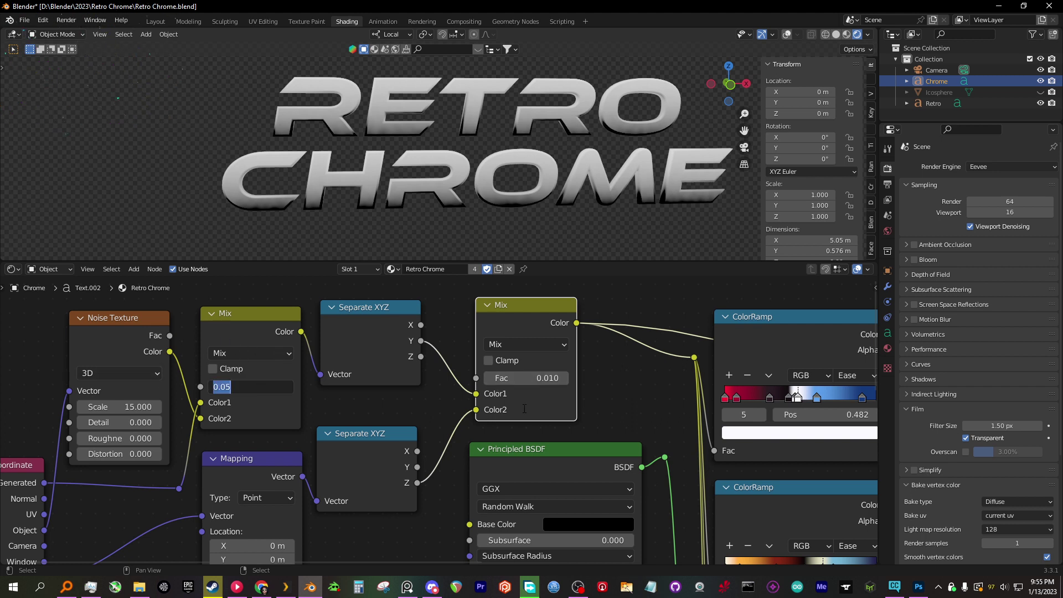
{"action": "mouse_move", "coordinate": [513, 377]}
{"action": "left_mouse_down"}
{"action": "mouse_move", "coordinate": [560, 378]}
{"action": "mouse_move", "coordinate": [498, 378]}
{"action": "left_mouse_up"}
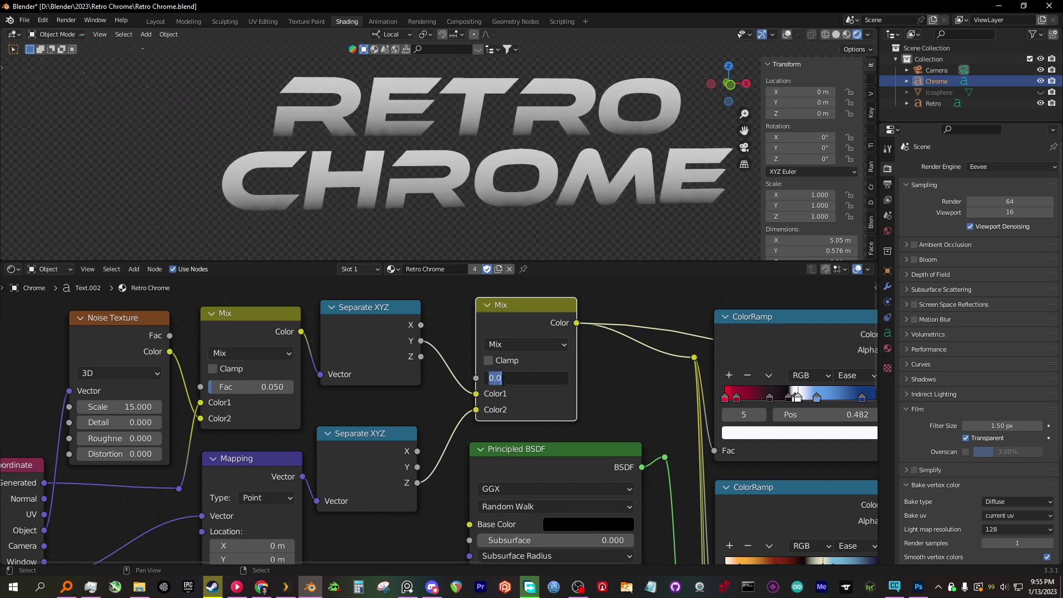
{"action": "key", "text": "Return"}
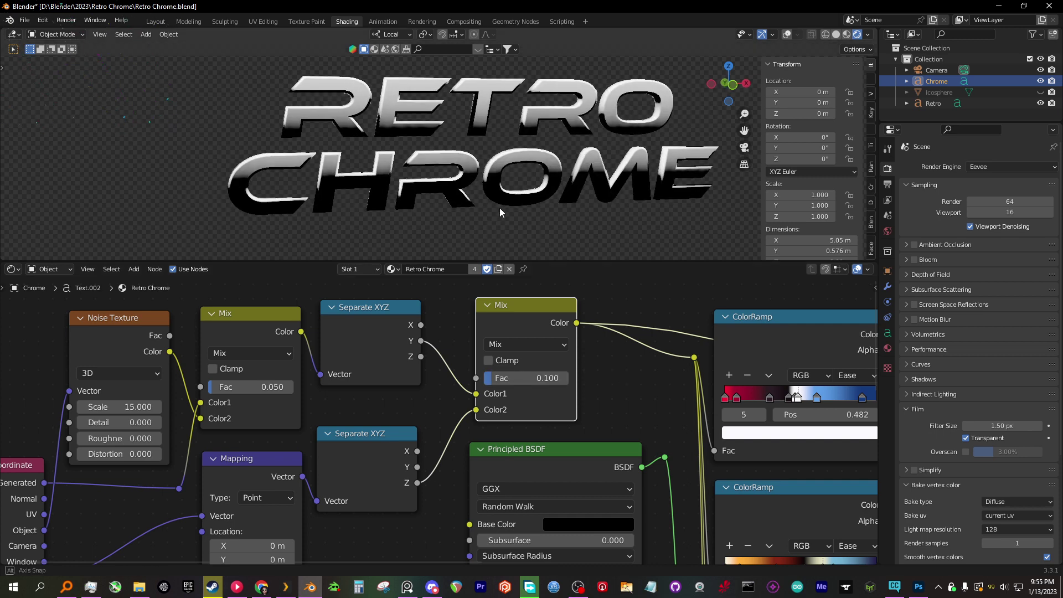
Set the Fac of the Mix node combining both Separate XYZ outputs to 0.01 and inspect the text at an angle.
{"action": "mouse_move", "coordinate": [500, 208]}
{"action": "middle_mouse_down"}
{"action": "mouse_move", "coordinate": [518, 231]}
{"action": "mouse_move", "coordinate": [494, 197]}
{"action": "mouse_move", "coordinate": [455, 221]}
{"action": "mouse_move", "coordinate": [444, 200]}
{"action": "middle_mouse_up"}
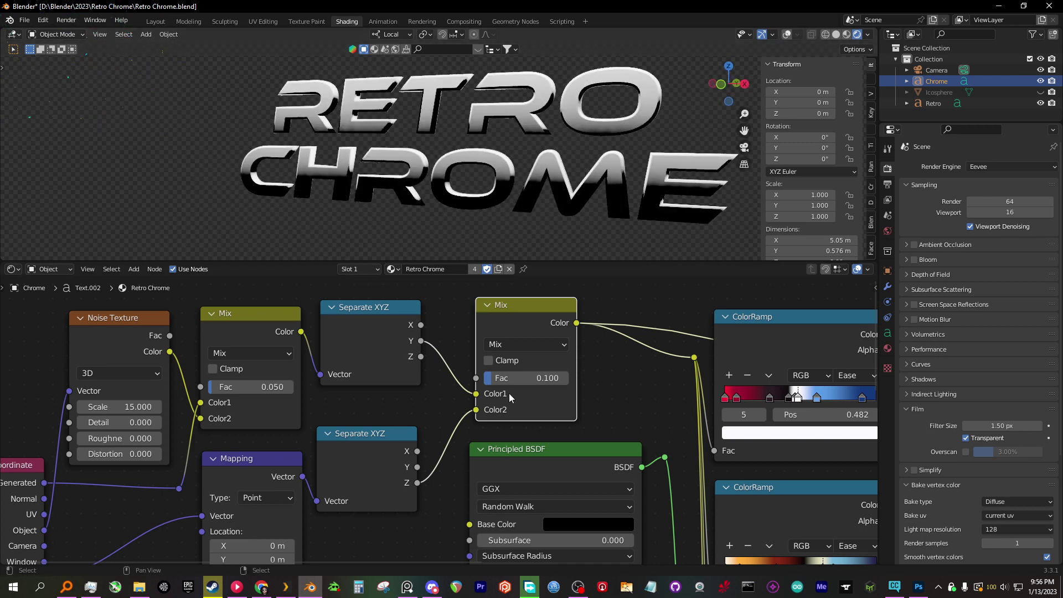
{"action": "left_click", "coordinate": [518, 379]}
{"action": "type", "text": ".01"}
{"action": "key", "text": "Return"}
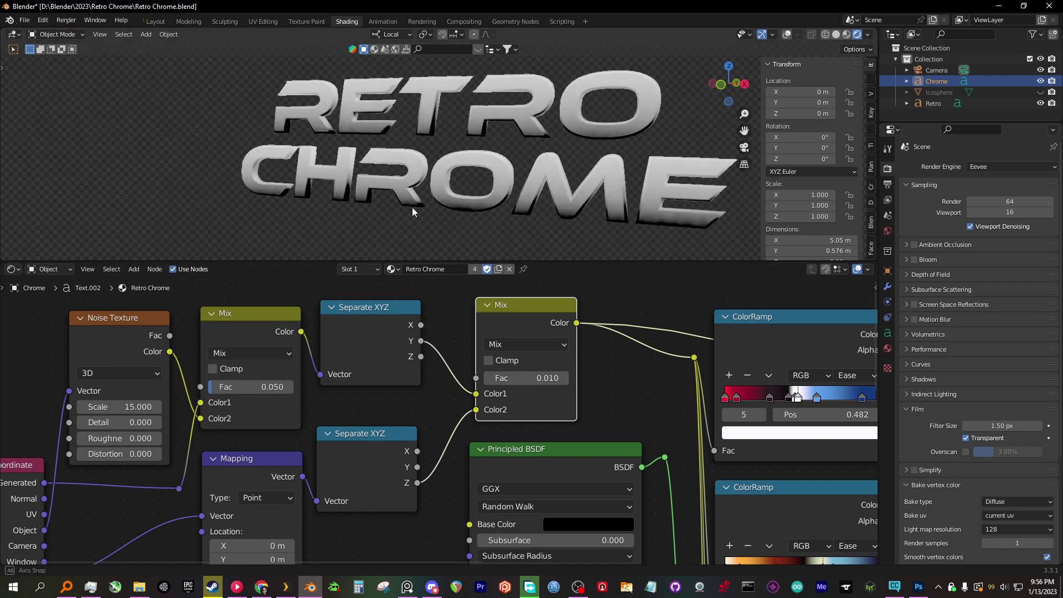
{"action": "middle_click_drag", "start_coordinate": [412, 207], "coordinate": [453, 186]}
Preview the red-to-blue ColorRamp node on the text and inspect its reflections.
{"action": "scroll", "coordinate": [421, 310], "scroll_direction": "down", "scroll_amount": 4}
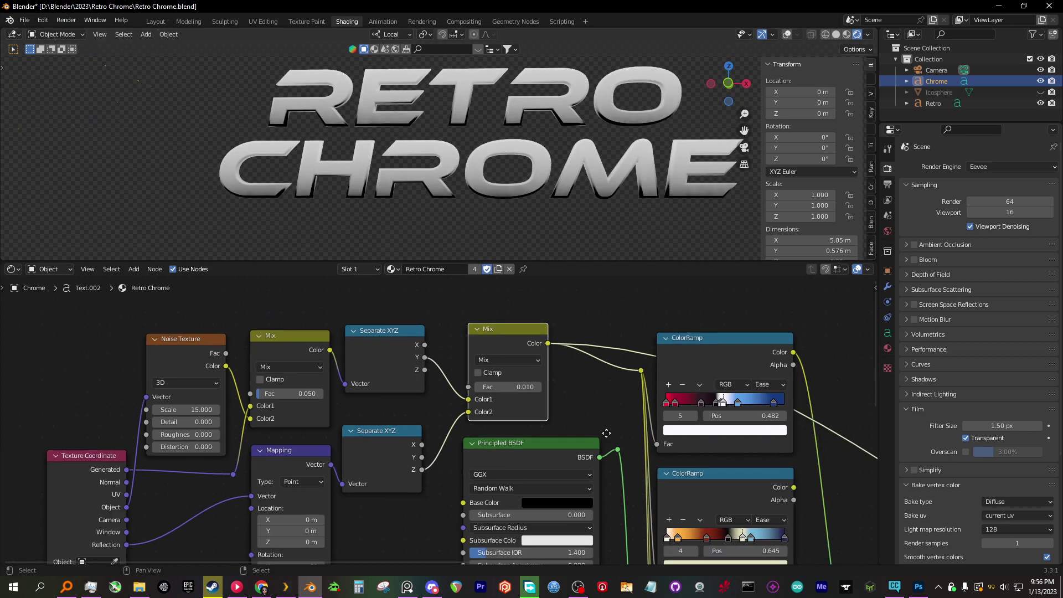
{"action": "left_click", "coordinate": [613, 346], "text": "ctrl+shift"}
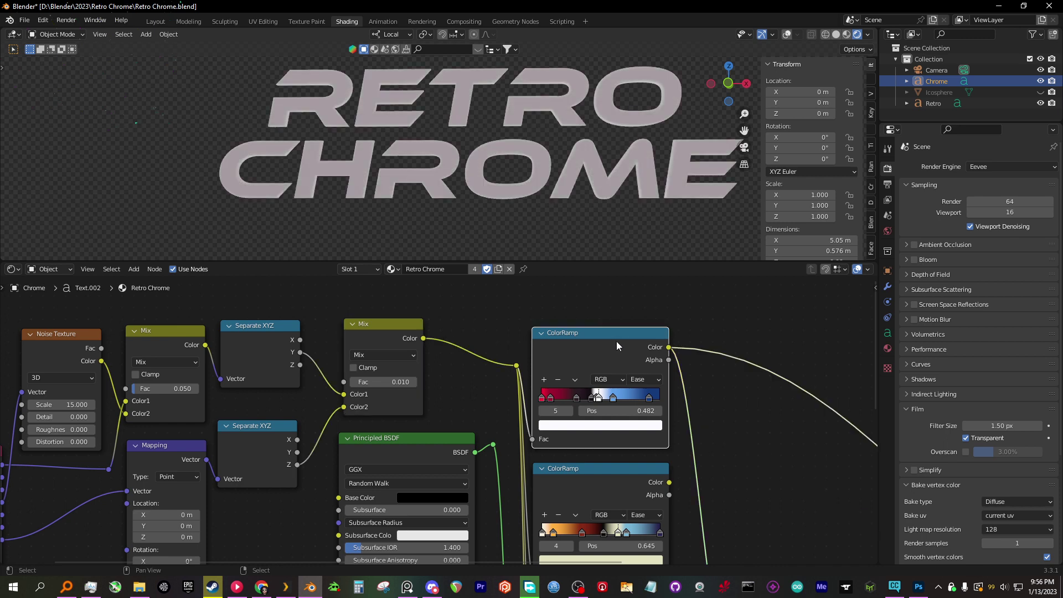
{"action": "mouse_move", "coordinate": [432, 169]}
{"action": "middle_mouse_down"}
{"action": "mouse_move", "coordinate": [459, 214]}
{"action": "mouse_move", "coordinate": [443, 169]}
{"action": "middle_mouse_up"}
{"action": "key", "text": "alt+Tab"}
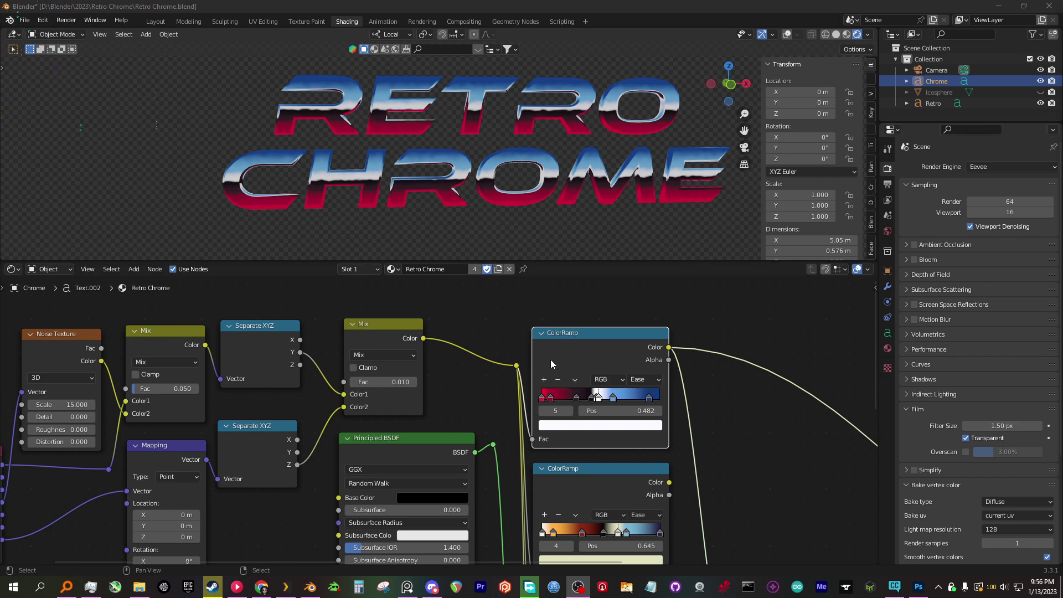
{"action": "key", "text": "alt+Tab"}
Preview the orange-to-blue, magenta-to-cyan and orange-and-white ColorRamp nodes one after another on the text.
{"action": "middle_click_drag", "start_coordinate": [597, 484], "coordinate": [571, 421]}
{"action": "left_click", "coordinate": [570, 421], "text": "ctrl+shift"}
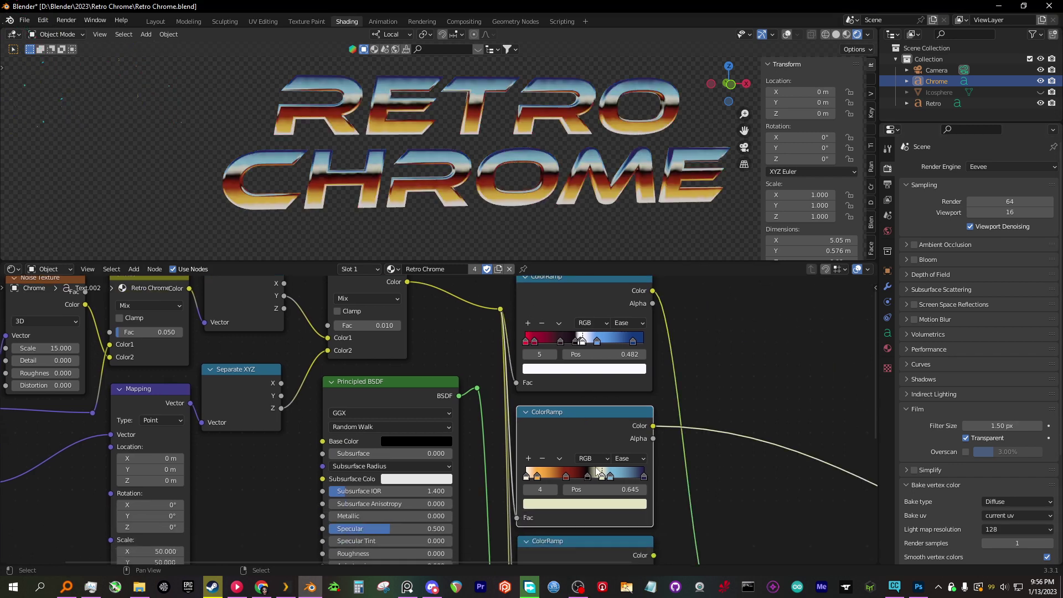
{"action": "left_click", "coordinate": [591, 483], "text": "ctrl+shift"}
{"action": "middle_click_drag", "start_coordinate": [590, 483], "coordinate": [581, 387]}
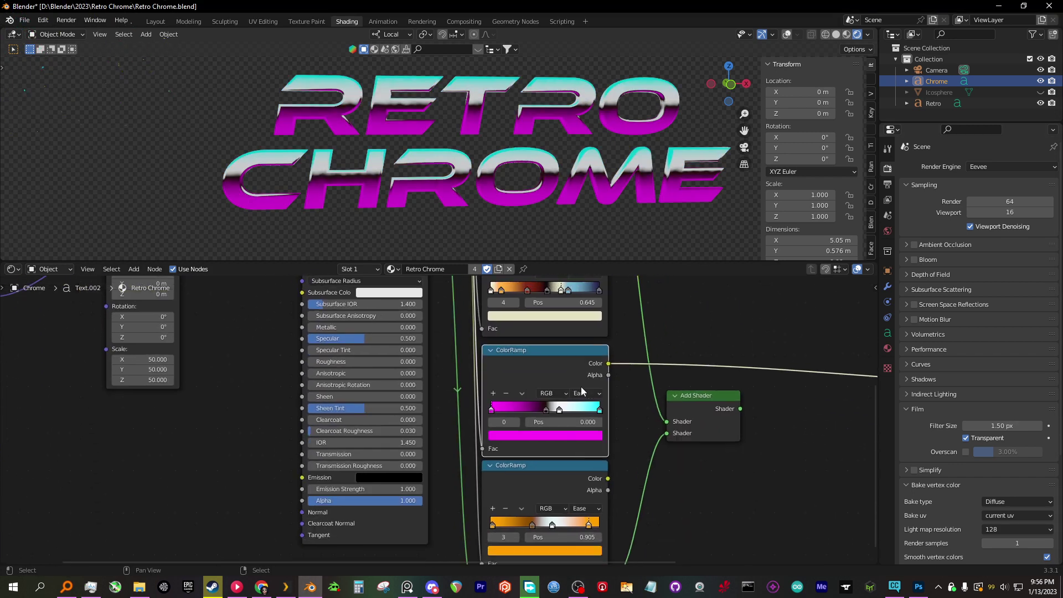
{"action": "left_click", "coordinate": [570, 485], "text": "ctrl+shift"}
{"action": "middle_click_drag", "start_coordinate": [484, 204], "coordinate": [471, 183]}
{"action": "middle_click_drag", "start_coordinate": [517, 346], "coordinate": [510, 363]}
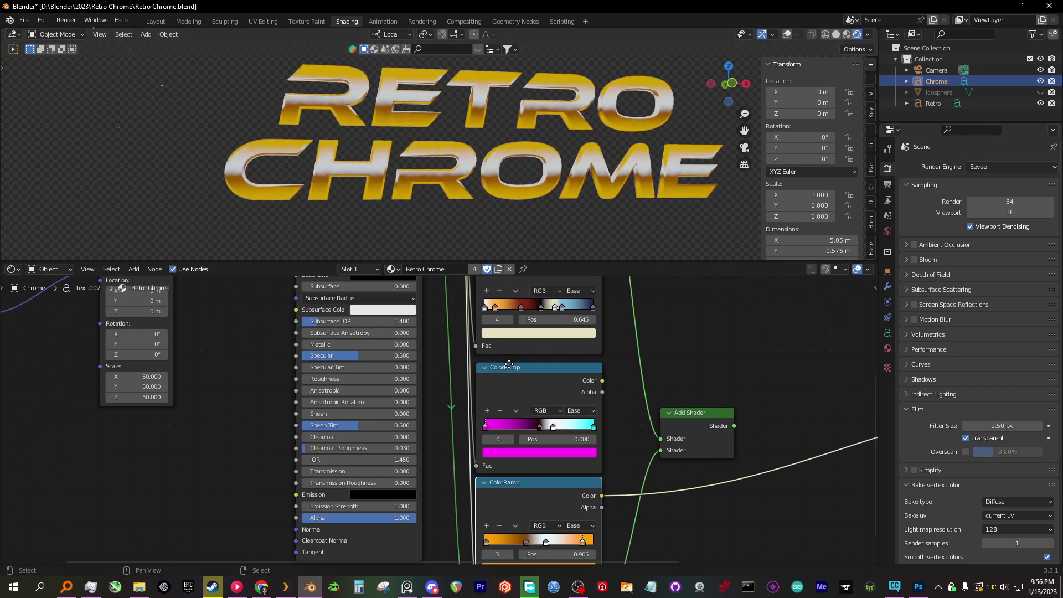
Preview the Add Shader node, followed by the Principled BSDF node on its own.
{"action": "middle_click_drag", "start_coordinate": [686, 429], "coordinate": [661, 441]}
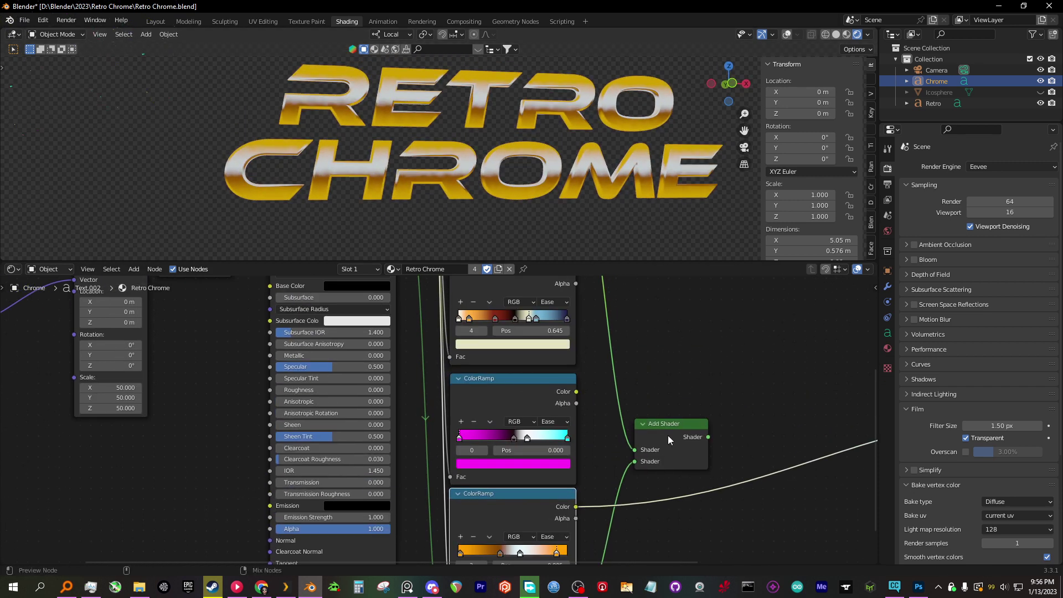
{"action": "left_click", "coordinate": [668, 435], "text": "ctrl+shift"}
{"action": "middle_click_drag", "start_coordinate": [432, 410], "coordinate": [524, 435]}
{"action": "scroll", "coordinate": [488, 396], "scroll_direction": "down", "scroll_amount": 3}
{"action": "middle_click_drag", "start_coordinate": [487, 396], "coordinate": [499, 443]}
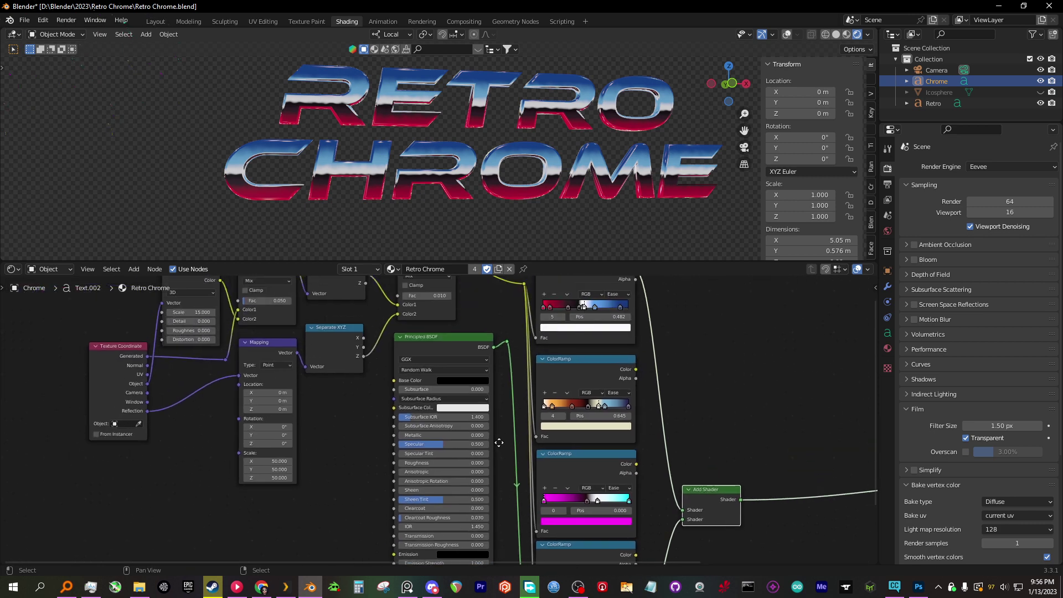
{"action": "left_click", "coordinate": [445, 343], "text": "ctrl+shift"}
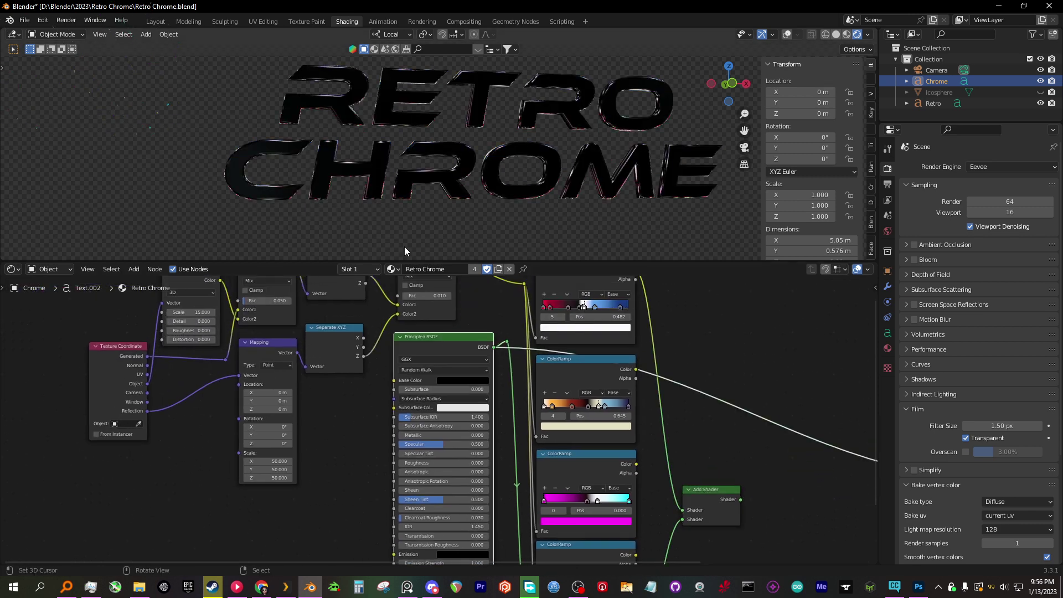
{"action": "scroll", "coordinate": [456, 343], "scroll_direction": "up", "scroll_amount": 2}
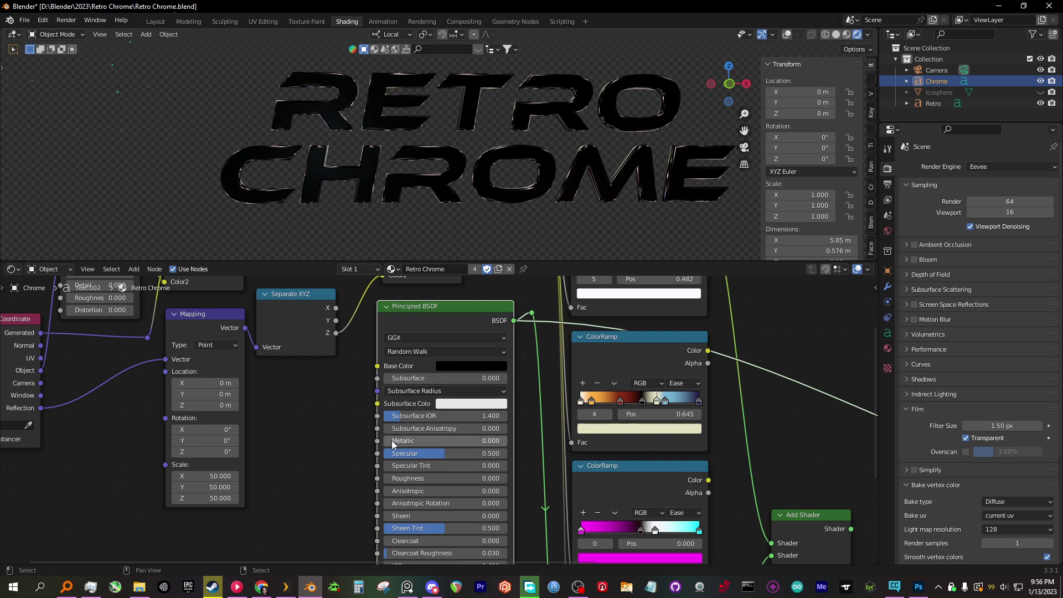
Show the World node tree in the shader editor and examine its Mapping rotation and Voronoi Texture setup.
{"action": "left_click", "coordinate": [59, 293]}
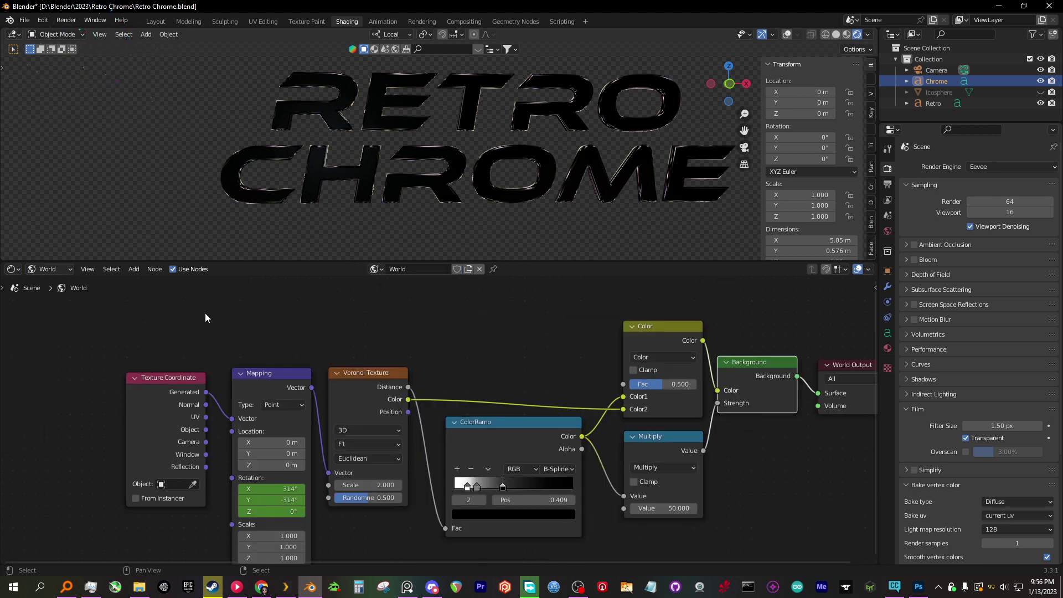
{"action": "scroll", "coordinate": [484, 370], "scroll_direction": "down", "scroll_amount": 3}
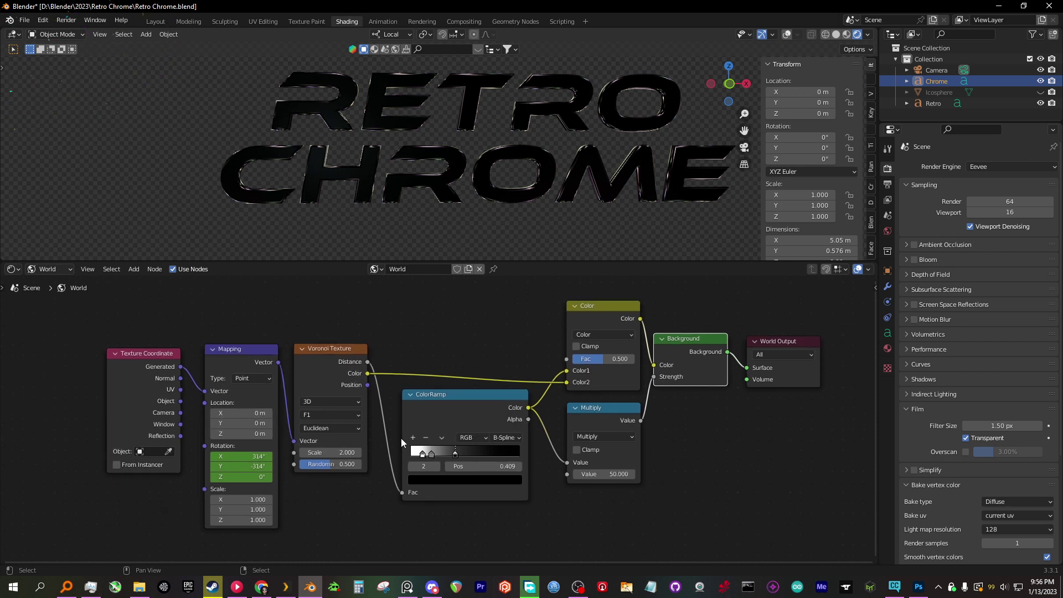
{"action": "middle_click_drag", "start_coordinate": [365, 353], "coordinate": [369, 353]}
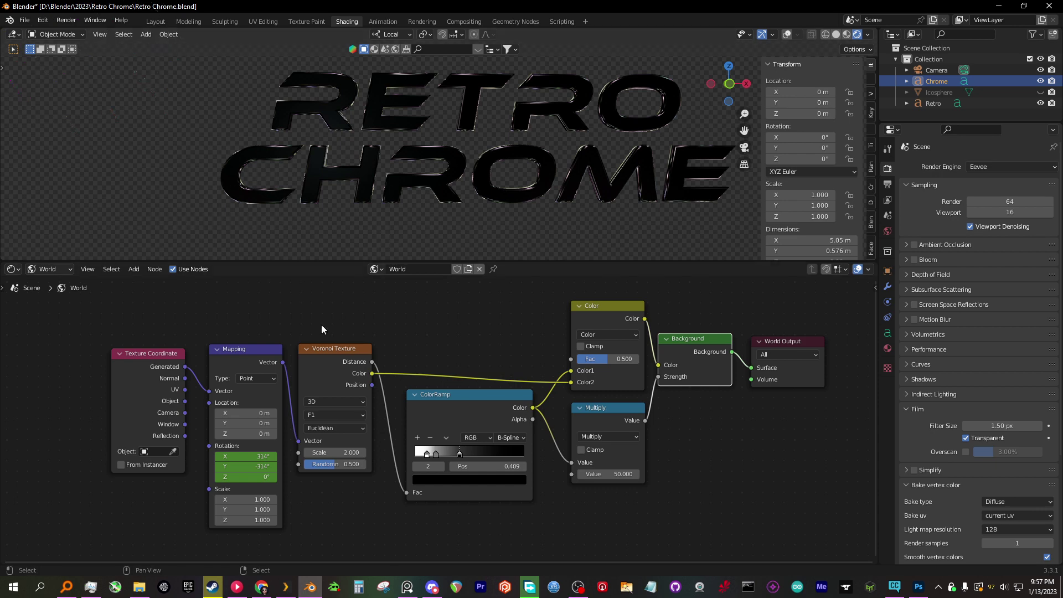
{"action": "key", "text": "minus"}
{"action": "scroll", "coordinate": [258, 471], "scroll_direction": "up", "scroll_amount": 2}
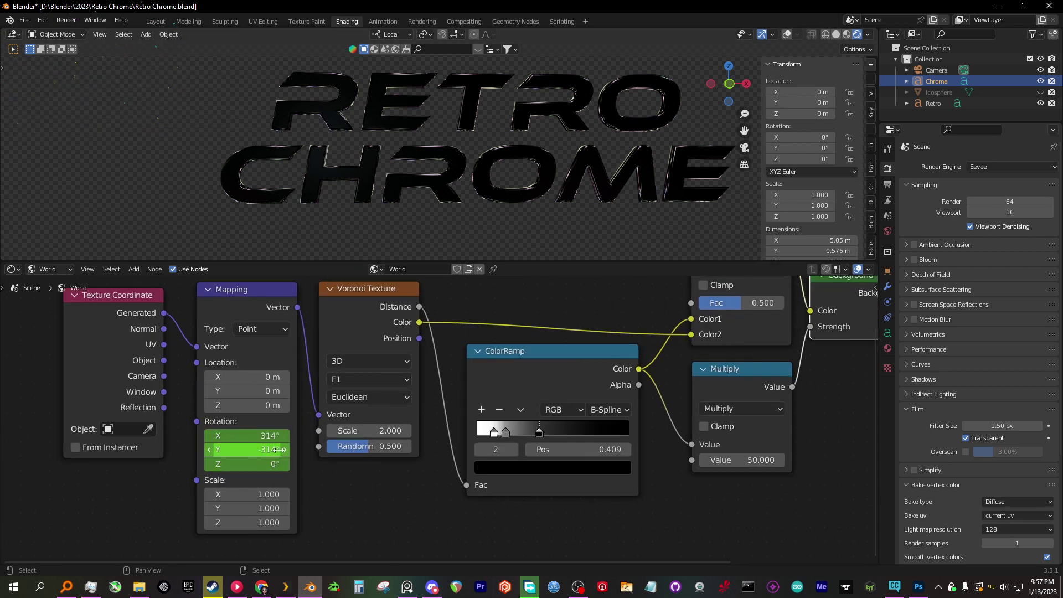
{"action": "middle_click_drag", "start_coordinate": [172, 352], "coordinate": [170, 367]}
Play the animation in Material Preview shading while previewing the Voronoi Texture's Color and Distance outputs as the world background.
{"action": "left_click", "coordinate": [351, 321]}
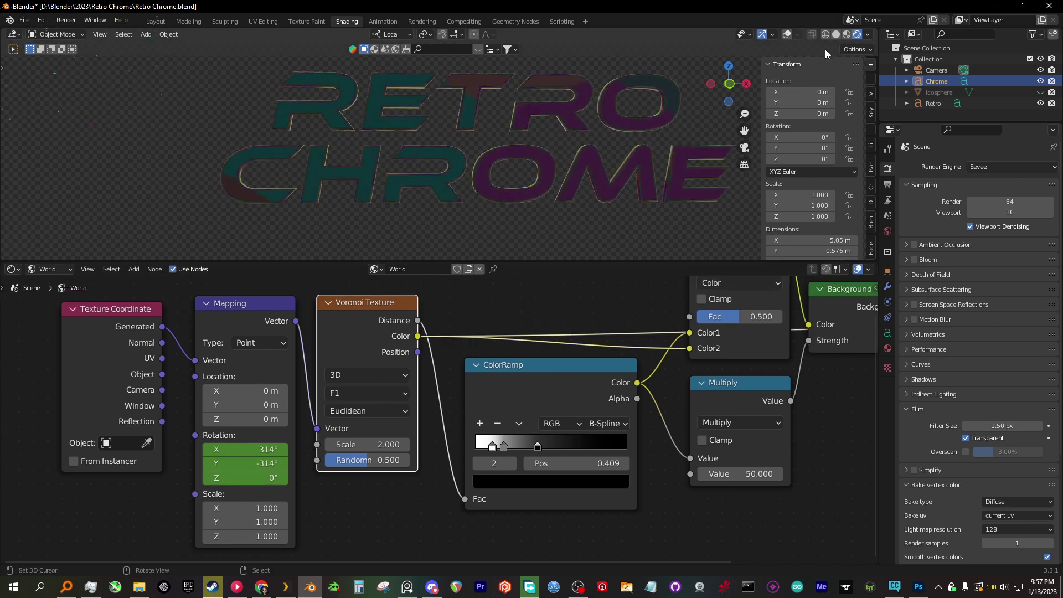
{"action": "left_click", "coordinate": [847, 35]}
{"action": "key", "text": "space"}
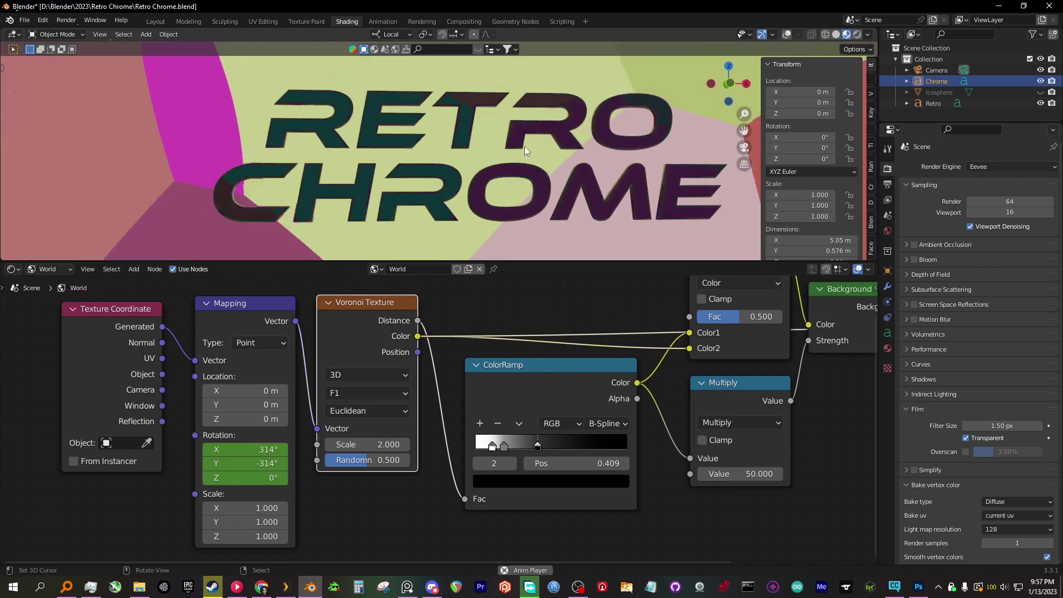
{"action": "left_click", "coordinate": [370, 334], "text": "ctrl+shift"}
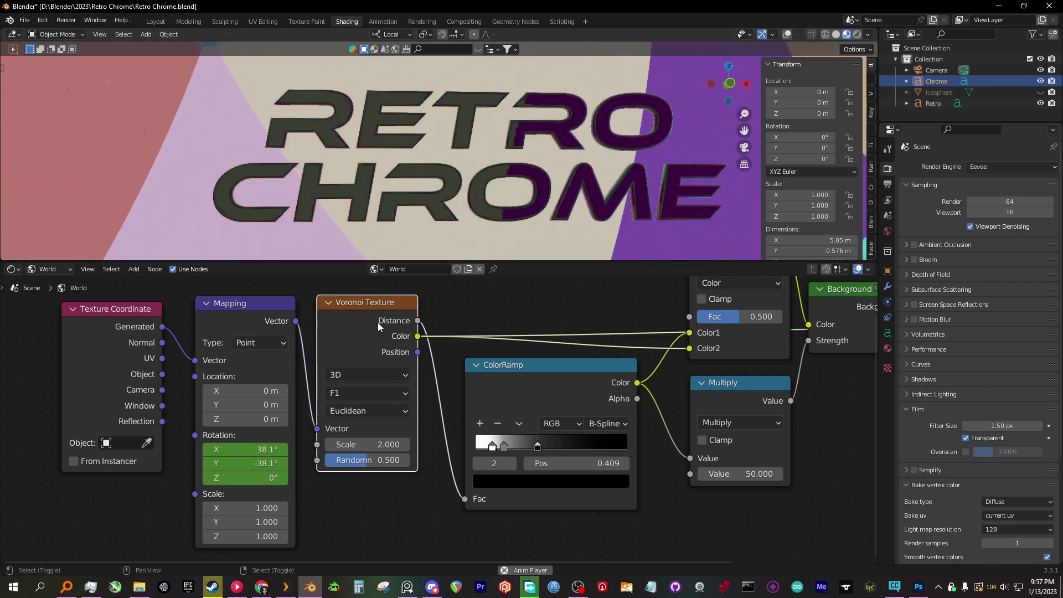
{"action": "left_click", "coordinate": [387, 304], "text": "ctrl+shift"}
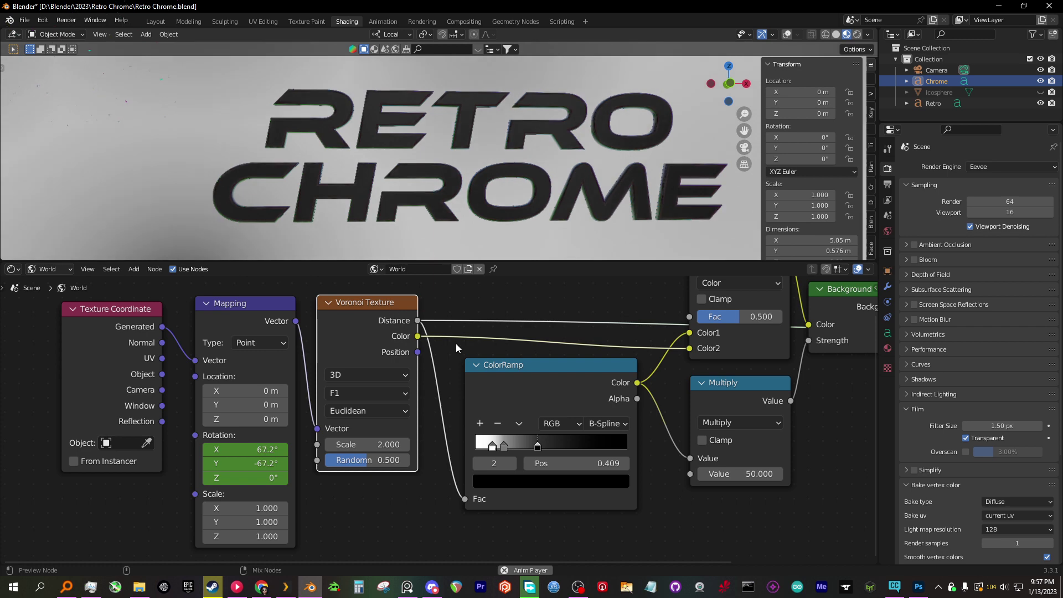
Preview the world's ColorRamp node and the Color mix node as the background.
{"action": "scroll", "coordinate": [499, 365], "scroll_direction": "right", "scroll_amount": 1, "text": "ctrl"}
{"action": "left_click", "coordinate": [536, 391], "text": "ctrl+shift"}
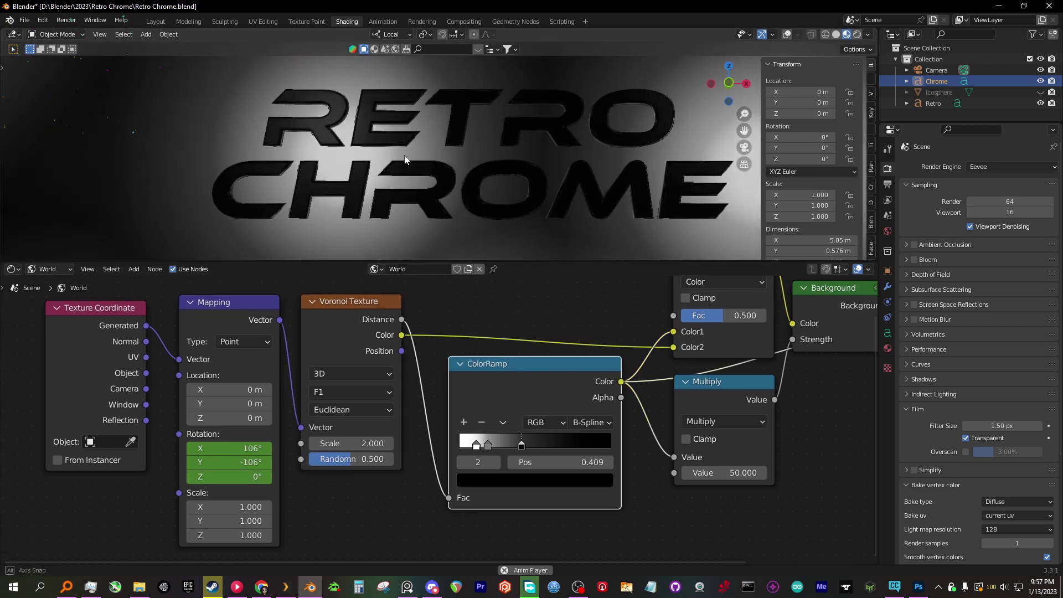
{"action": "middle_click_drag", "start_coordinate": [571, 364], "coordinate": [456, 410]}
{"action": "scroll", "coordinate": [489, 398], "scroll_direction": "down", "scroll_amount": 1}
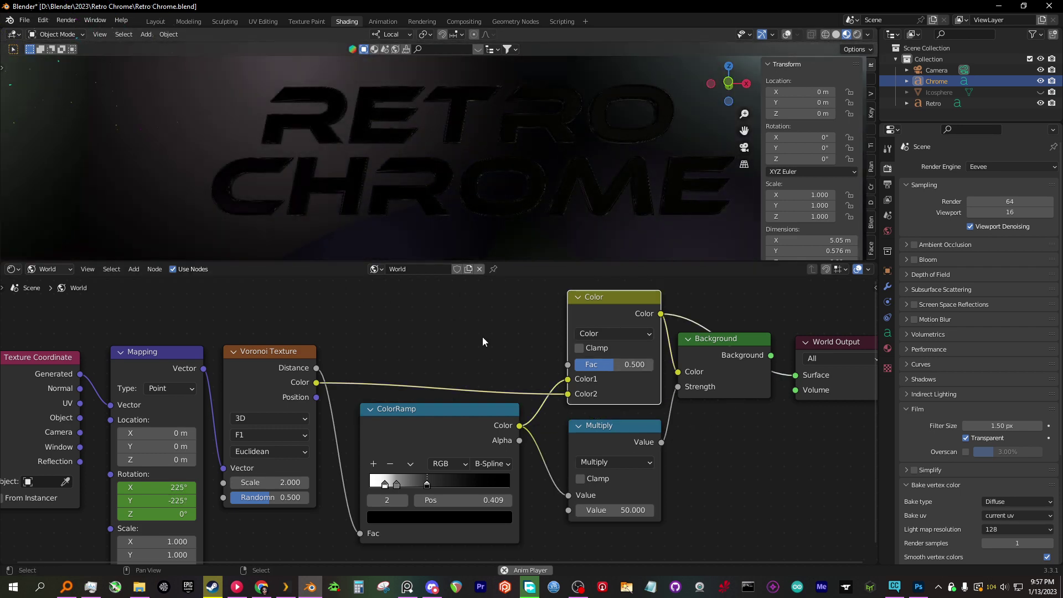
Route the Background node back into the World Output and frame the whole World node tree.
{"action": "middle_click_drag", "start_coordinate": [676, 365], "coordinate": [667, 367]}
{"action": "left_click", "coordinate": [667, 367]}
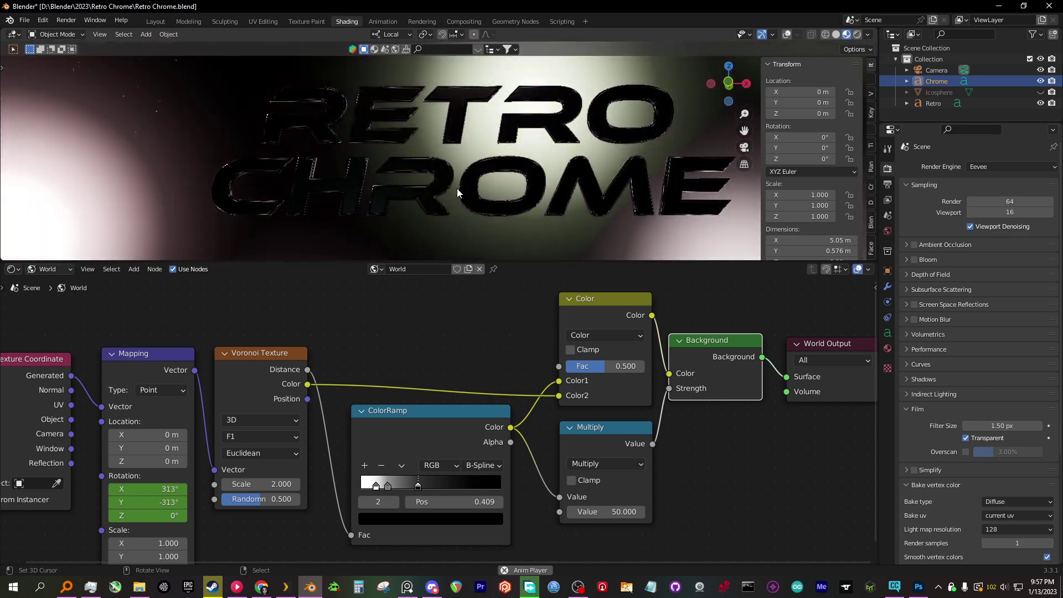
{"action": "middle_click_drag", "start_coordinate": [425, 351], "coordinate": [435, 344]}
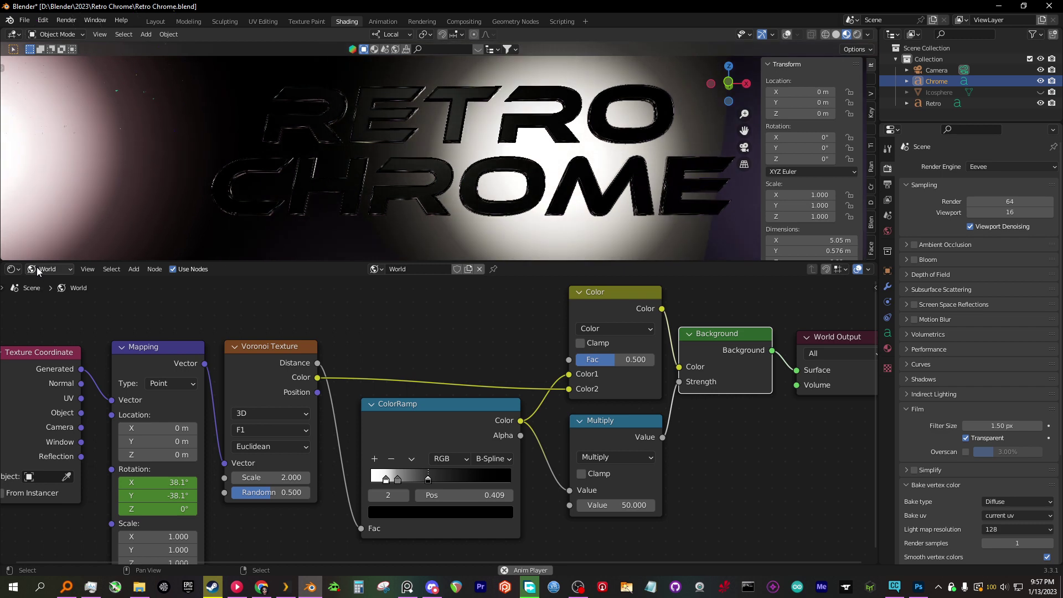
{"action": "left_click", "coordinate": [36, 269]}
{"action": "key", "text": "Home"}
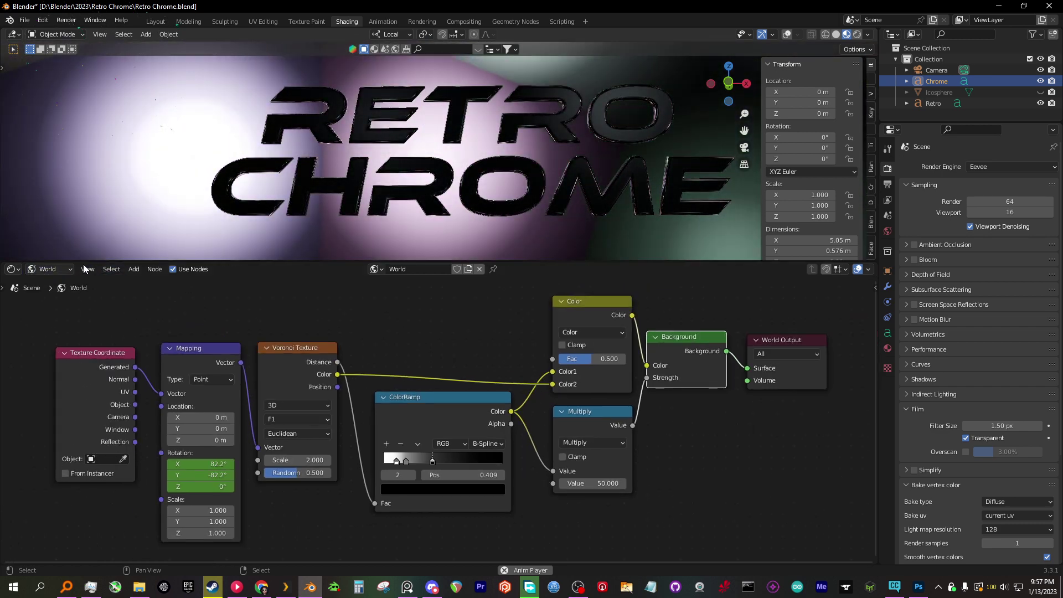
Return the shader editor to the object's Retro Chrome material and output the Add Shader node in Rendered viewport shading.
{"action": "left_click", "coordinate": [50, 269]}
{"action": "left_click", "coordinate": [66, 292]}
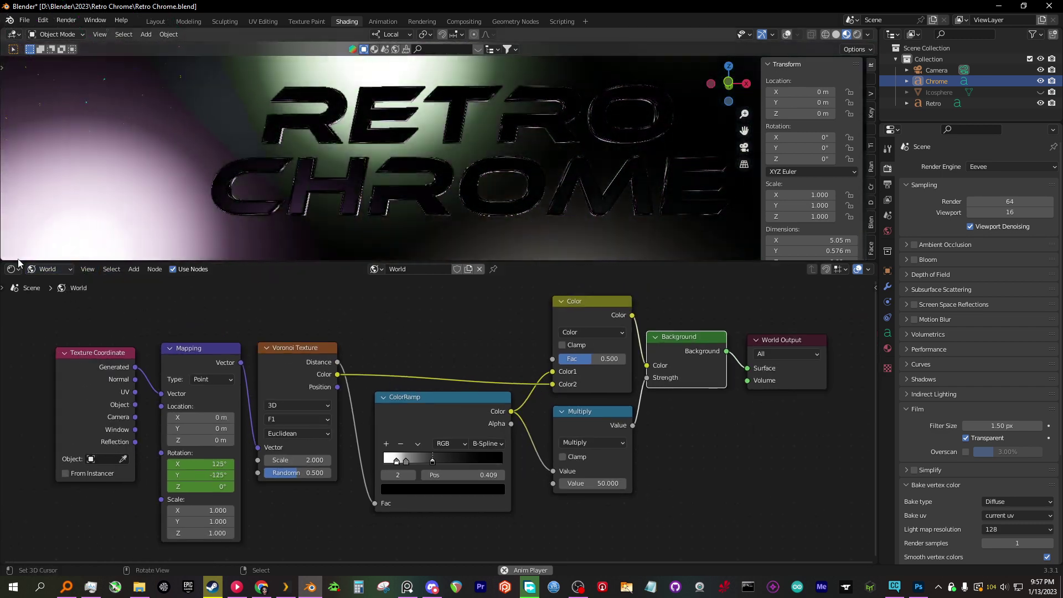
{"action": "left_click", "coordinate": [45, 270]}
{"action": "left_click", "coordinate": [54, 283]}
{"action": "middle_click_drag", "start_coordinate": [716, 473], "coordinate": [680, 426]}
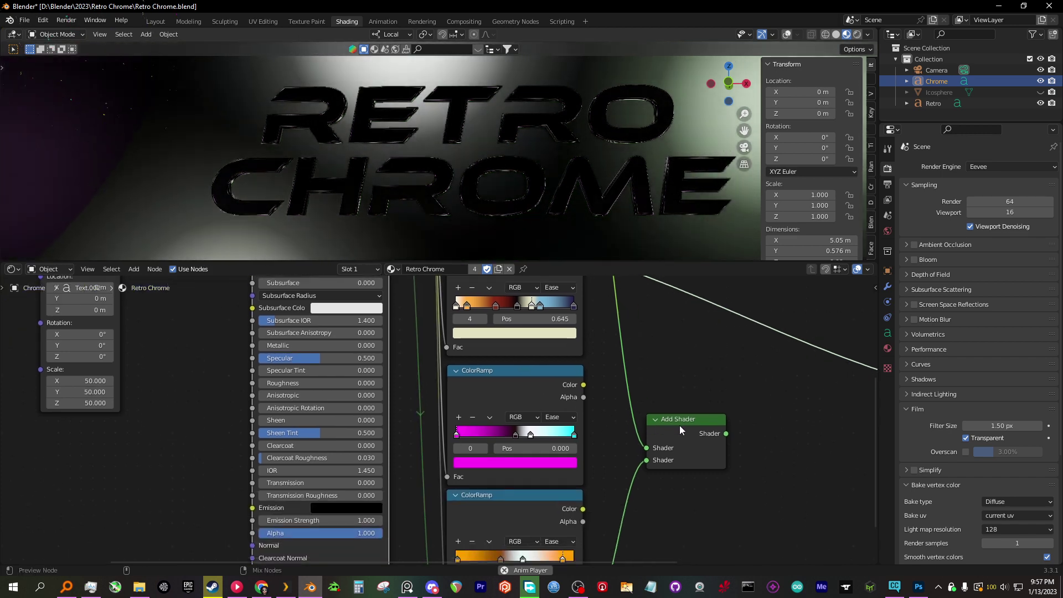
{"action": "left_click", "coordinate": [857, 35]}
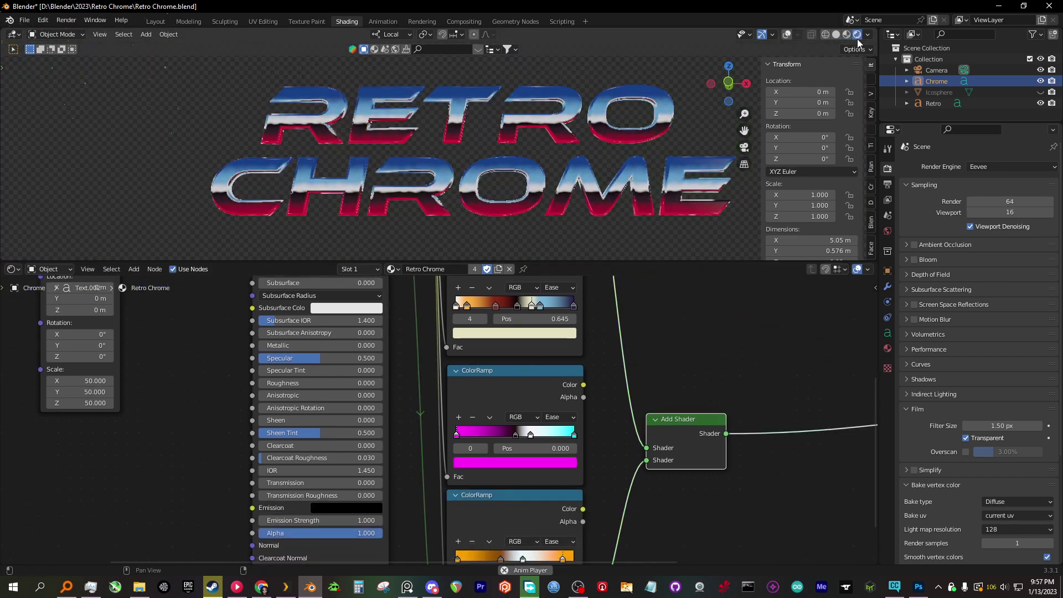
Connect the orange-to-blue ColorRamp's Color output to the first Shader input of the Add Shader node.
{"action": "scroll", "coordinate": [705, 339], "scroll_direction": "down", "scroll_amount": 5}
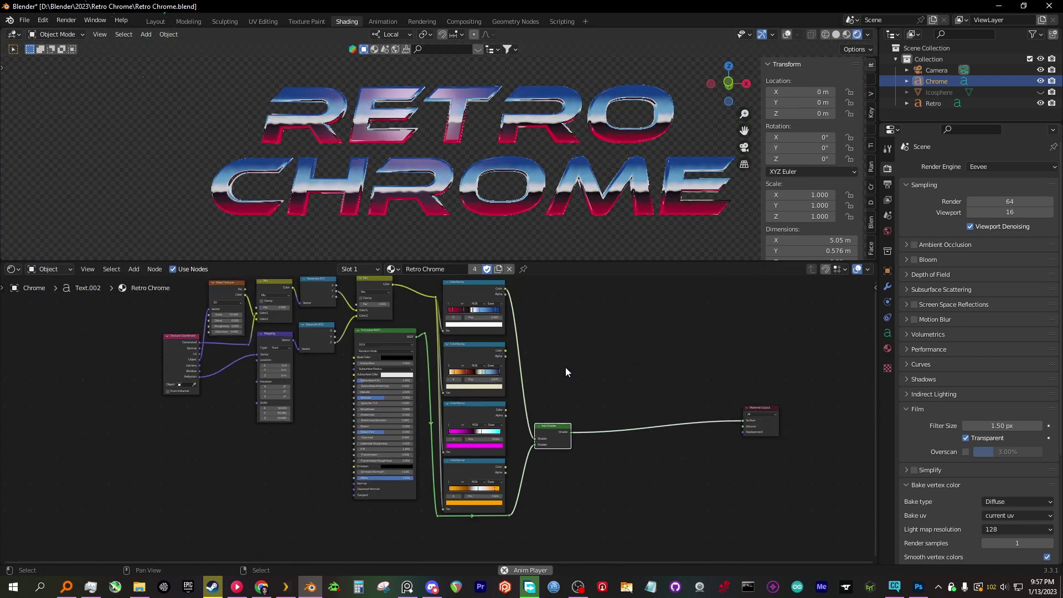
{"action": "scroll", "coordinate": [655, 397], "scroll_direction": "up", "scroll_amount": 1}
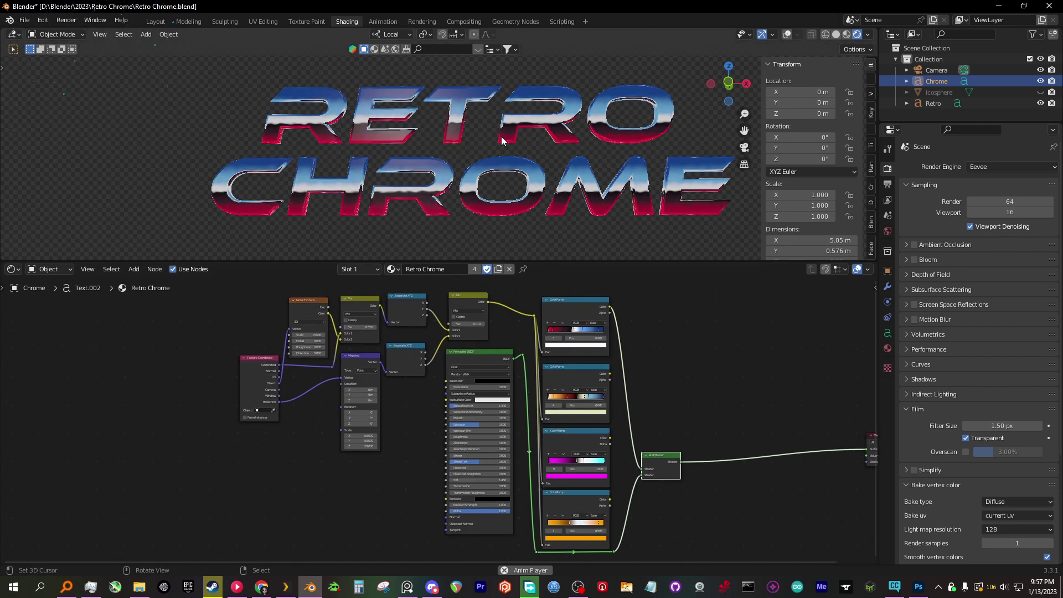
{"action": "left_click_drag", "start_coordinate": [610, 374], "coordinate": [644, 469]}
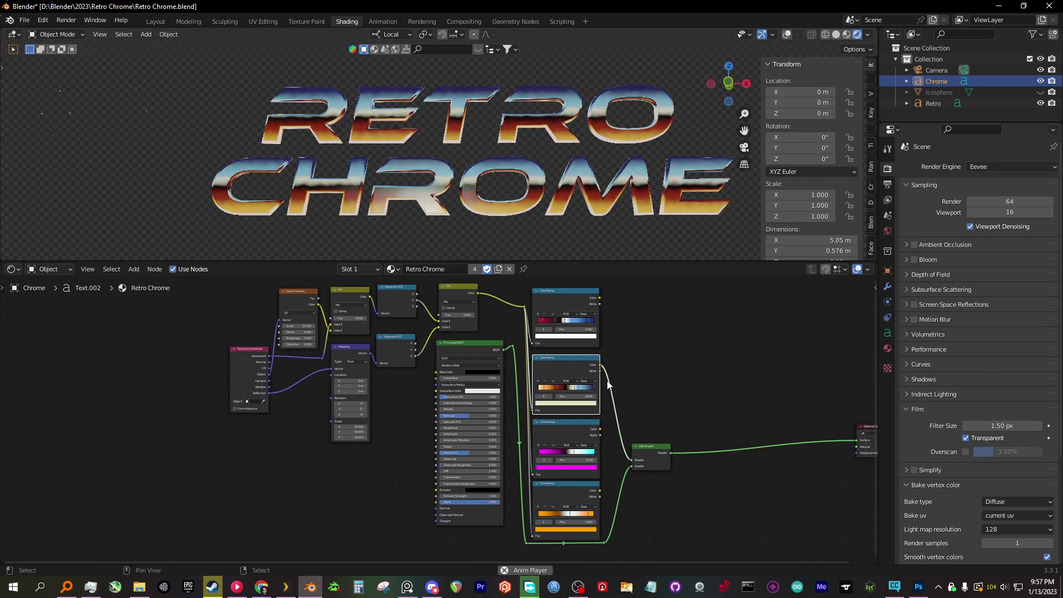
Swap the Add Shader's first input to the magenta-to-cyan ColorRamp, followed by the orange-and-white ColorRamp.
{"action": "scroll", "coordinate": [611, 378], "scroll_direction": "up", "scroll_amount": 3}
{"action": "middle_click_drag", "start_coordinate": [512, 356], "coordinate": [589, 394]}
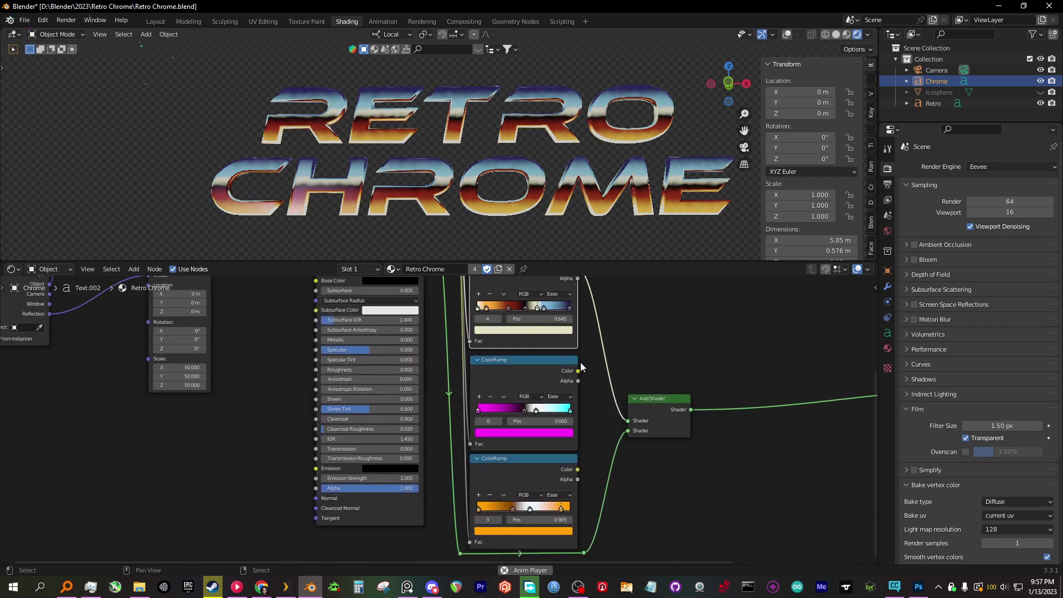
{"action": "left_click_drag", "start_coordinate": [577, 370], "coordinate": [631, 421]}
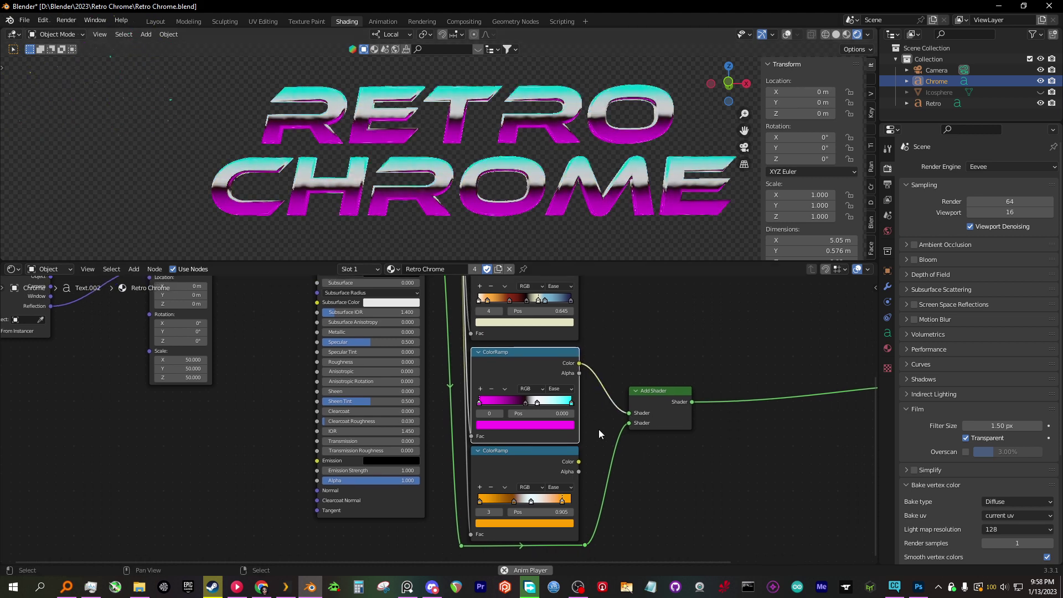
{"action": "left_click_drag", "start_coordinate": [579, 462], "coordinate": [629, 413]}
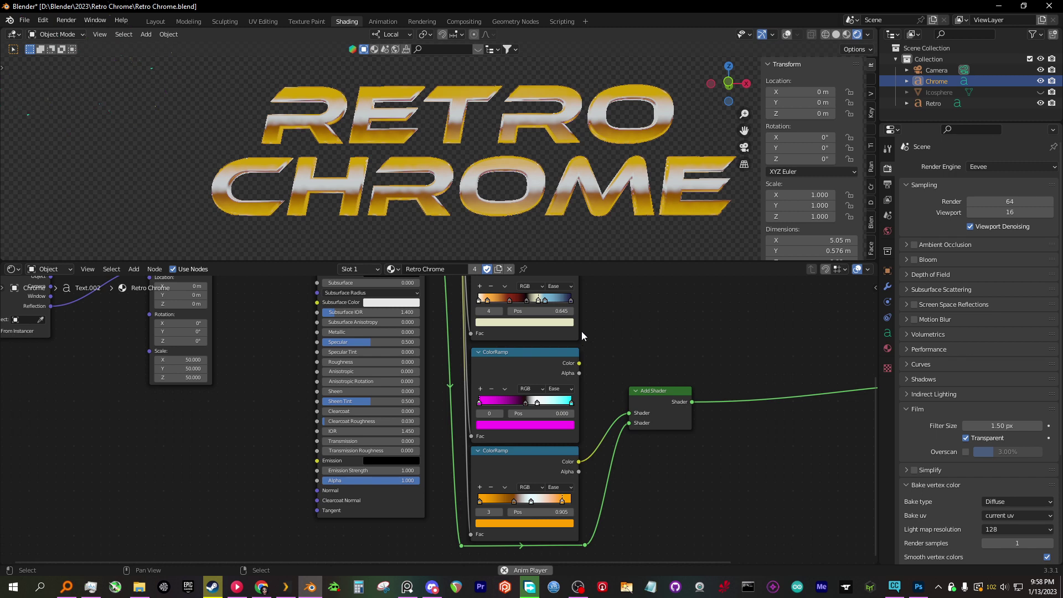
Connect the red-to-blue ColorRamp's Color output back to the Add Shader's first input.
{"action": "middle_click_drag", "start_coordinate": [580, 334], "coordinate": [590, 385]}
{"action": "scroll", "coordinate": [589, 384], "scroll_direction": "down", "scroll_amount": 2}
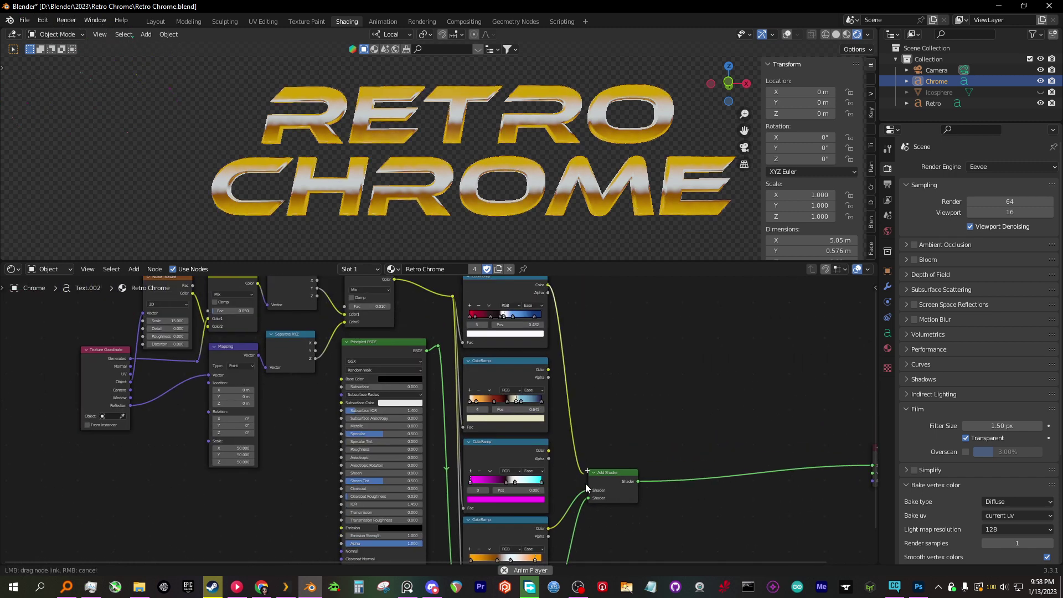
{"action": "left_click_drag", "start_coordinate": [585, 485], "coordinate": [588, 489]}
{"action": "scroll", "coordinate": [626, 430], "scroll_direction": "down", "scroll_amount": 2}
{"action": "middle_click_drag", "start_coordinate": [623, 428], "coordinate": [654, 402]}
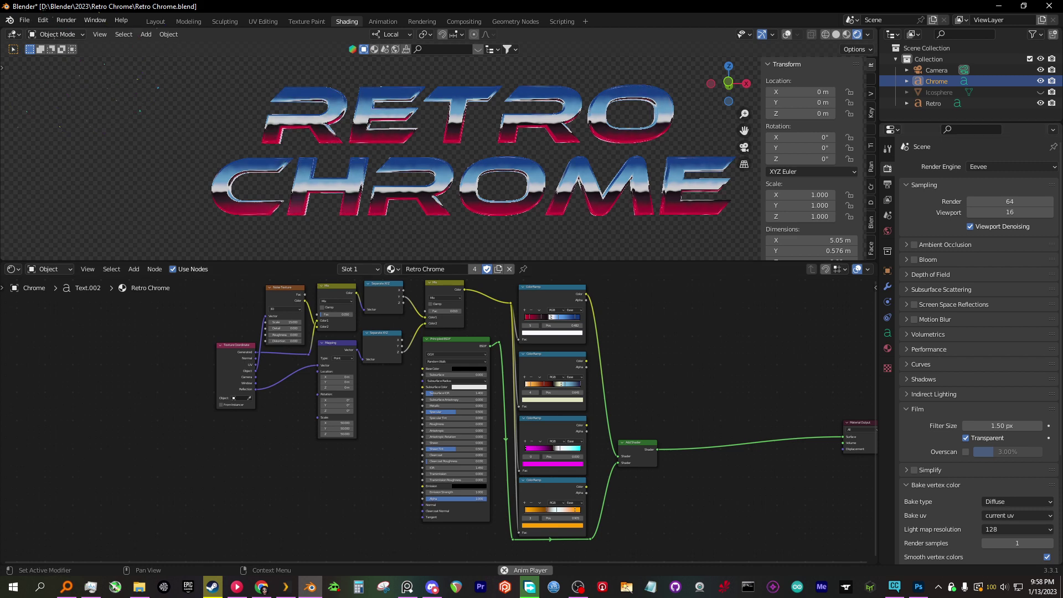